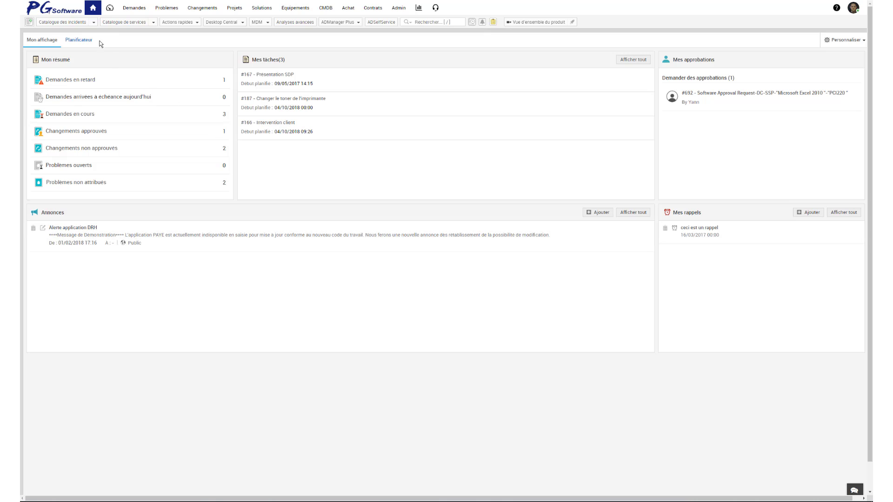
Create an incident from the "Impossible de copier des données depuis le serveur de fichiers" template, select the requester by name, and submit it.
{"action": "left_click", "coordinate": [95, 23]}
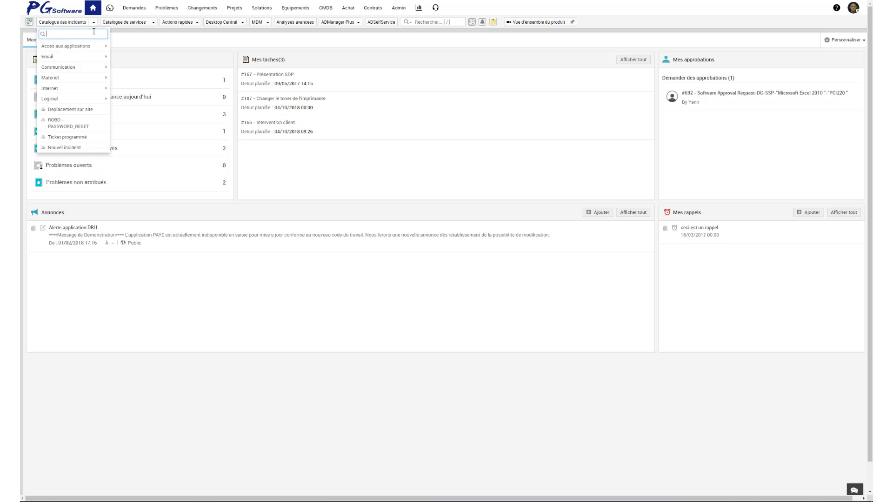
{"action": "mouse_move", "coordinate": [95, 47]}
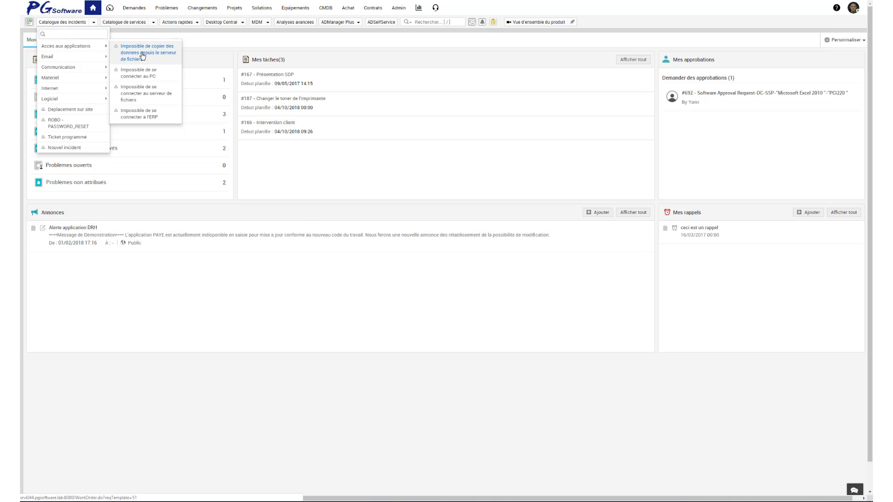
{"action": "left_click", "coordinate": [142, 57]}
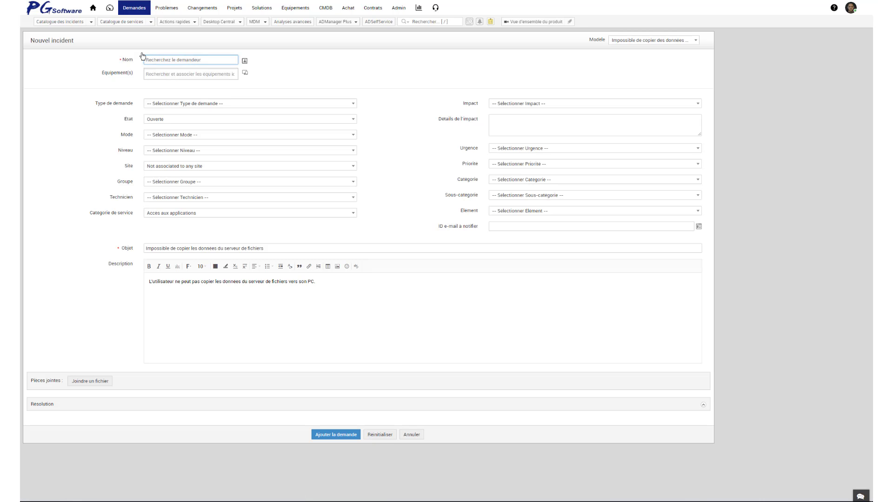
{"action": "type", "text": "yann"}
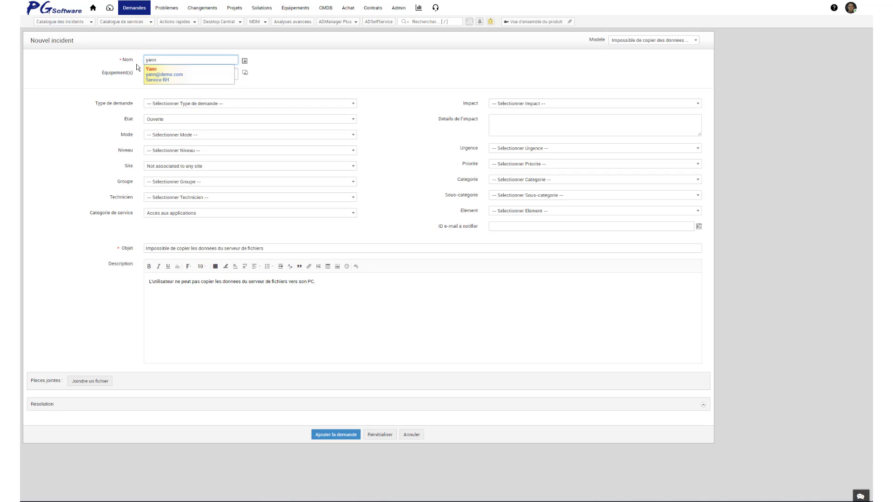
{"action": "left_click", "coordinate": [150, 71]}
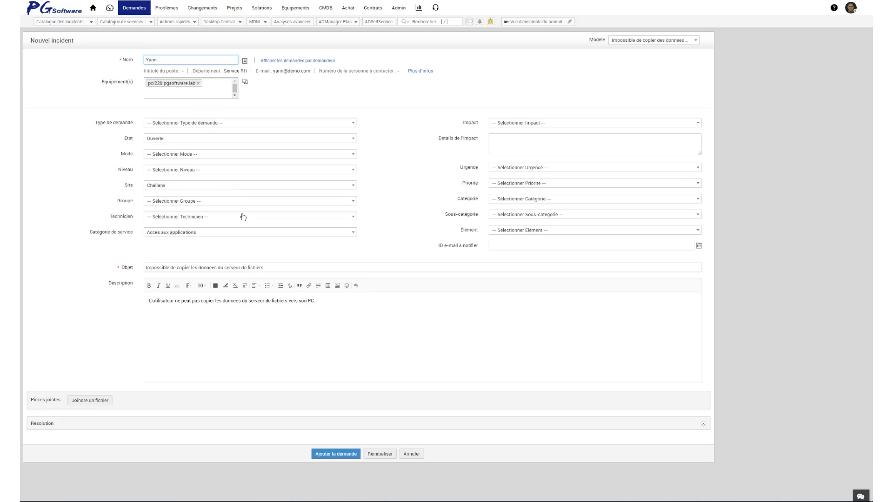
{"action": "left_click", "coordinate": [332, 455]}
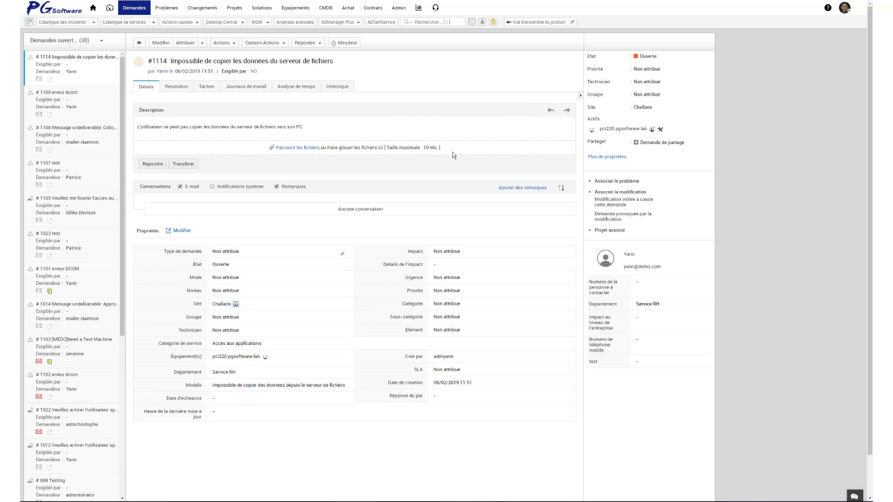
Set the new incident's state to Annulée and save the change.
{"action": "left_click", "coordinate": [658, 58]}
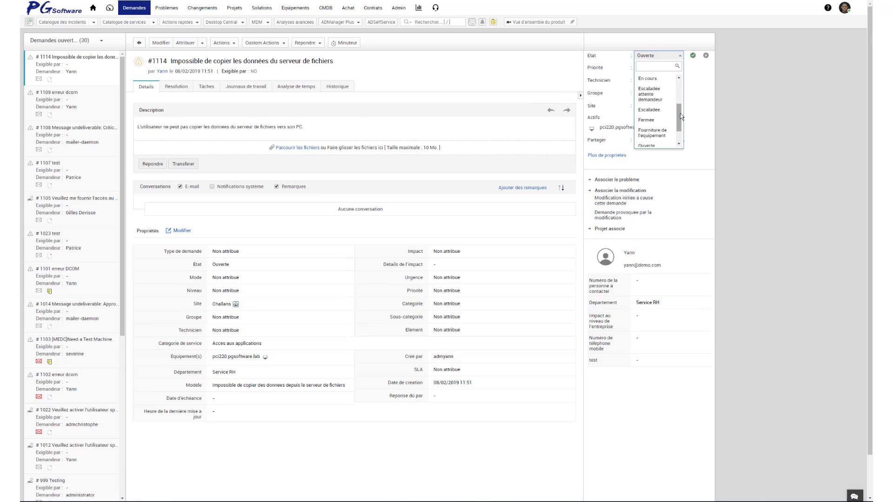
{"action": "left_click_drag", "start_coordinate": [681, 116], "coordinate": [683, 81]}
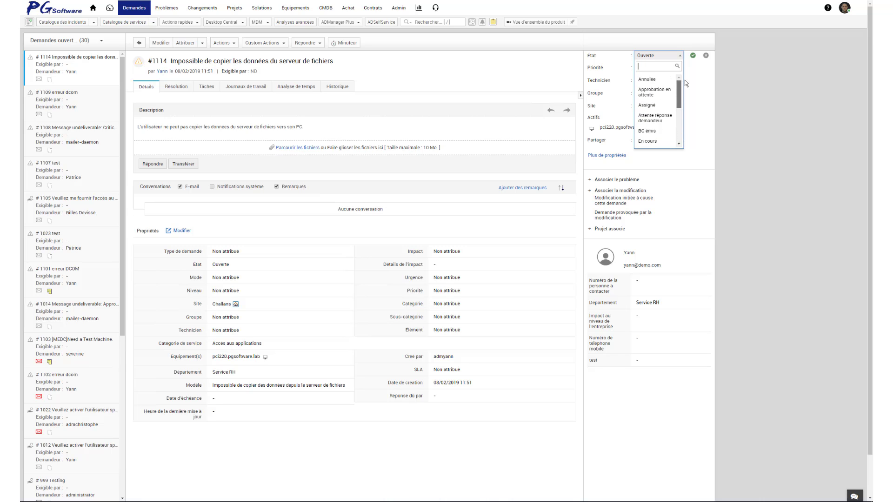
{"action": "scroll", "coordinate": [676, 110], "scroll_direction": "down", "scroll_amount": 3}
{"action": "scroll", "coordinate": [677, 110], "scroll_direction": "up", "scroll_amount": 3}
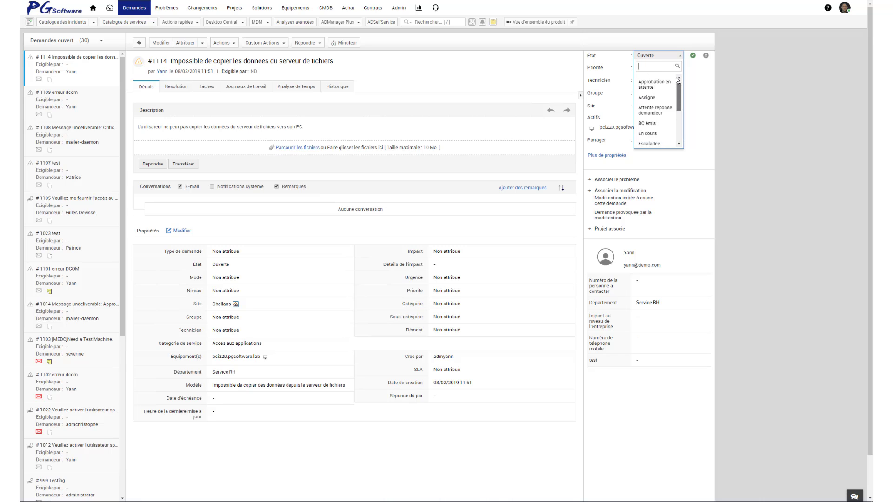
{"action": "left_click", "coordinate": [650, 82]}
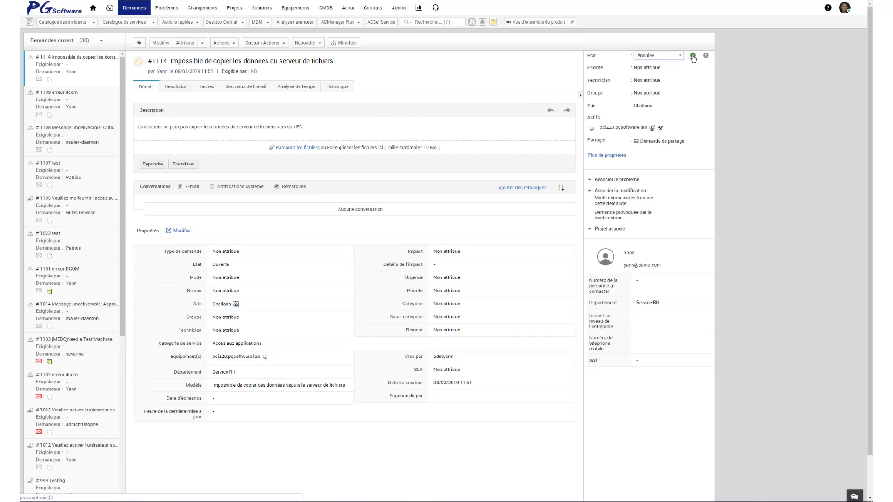
{"action": "left_click", "coordinate": [693, 56]}
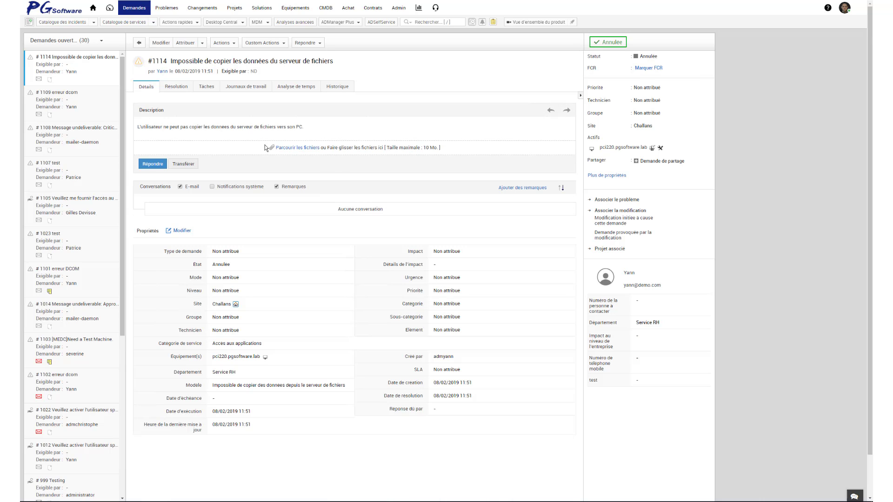
Submit a "Demande de compte MSSQL" service request for the requester, and display the states it can be moved to.
{"action": "left_click", "coordinate": [153, 24]}
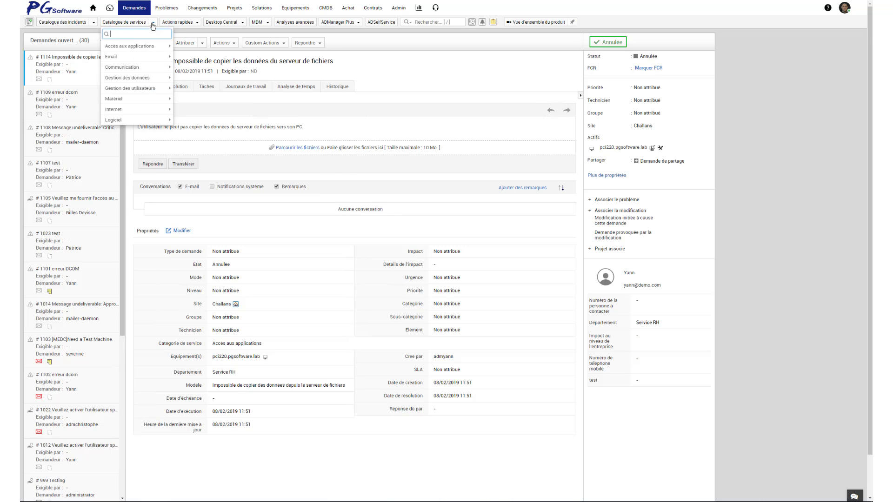
{"action": "mouse_move", "coordinate": [149, 48]}
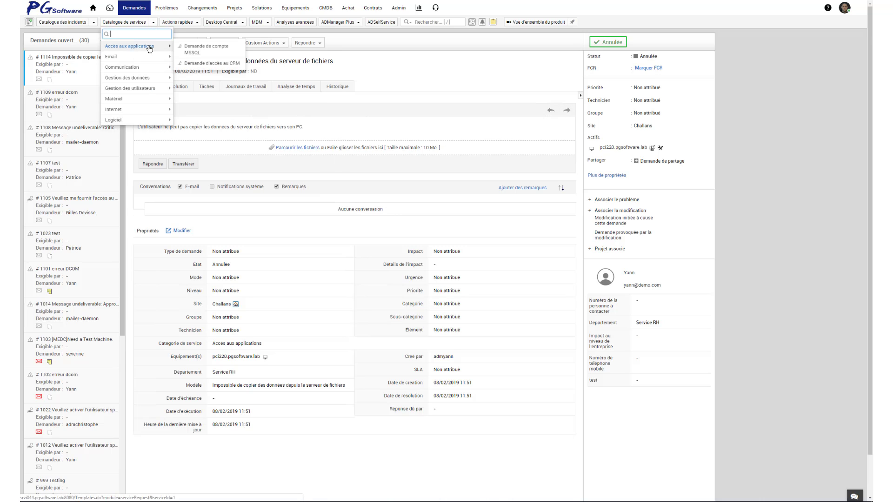
{"action": "left_click", "coordinate": [200, 53]}
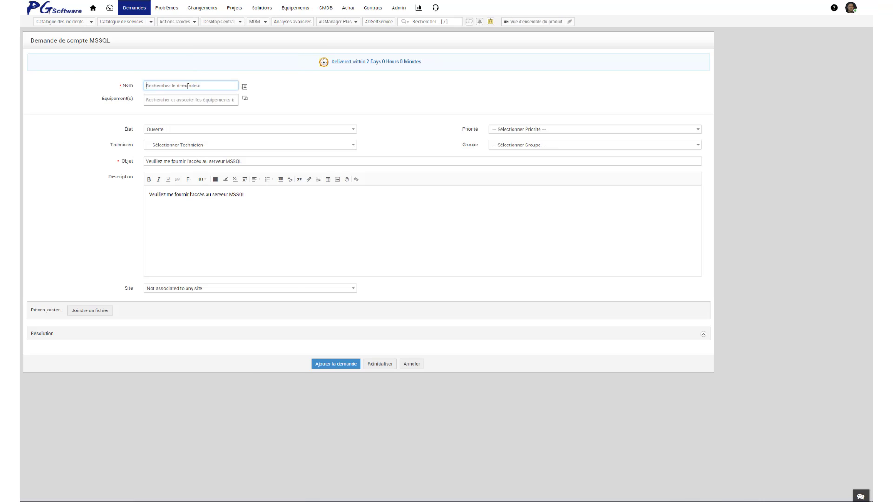
{"action": "left_click", "coordinate": [188, 86]}
{"action": "type", "text": "yann"}
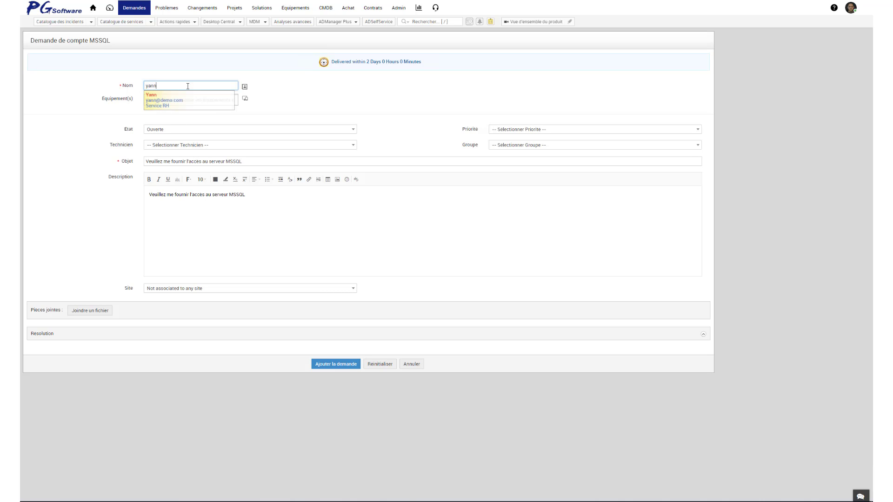
{"action": "left_click", "coordinate": [151, 95]}
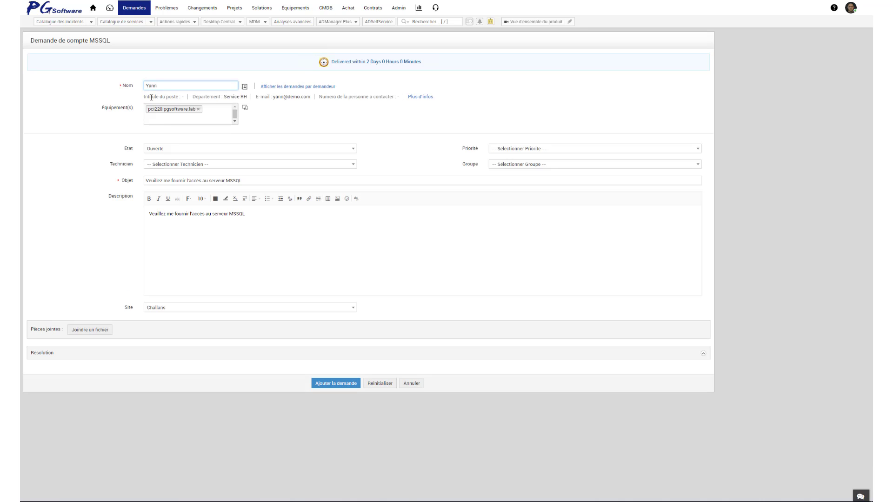
{"action": "left_click", "coordinate": [334, 383]}
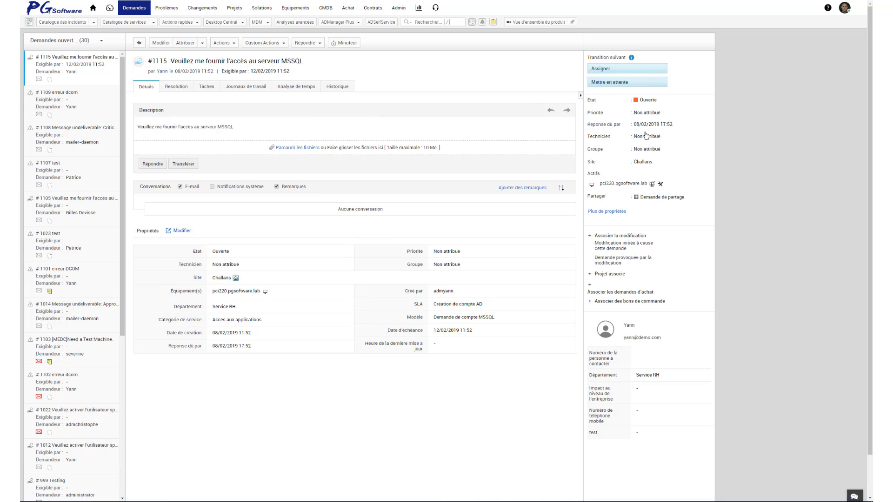
{"action": "left_click", "coordinate": [657, 104]}
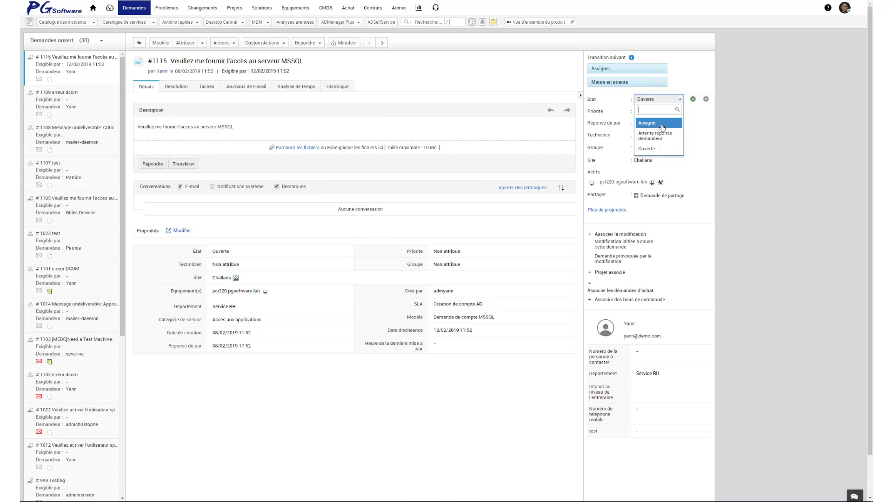
Start a new request life cycle in the administration settings, named "Processus de de mande d'un nouvel ordinateur".
{"action": "left_click", "coordinate": [398, 9]}
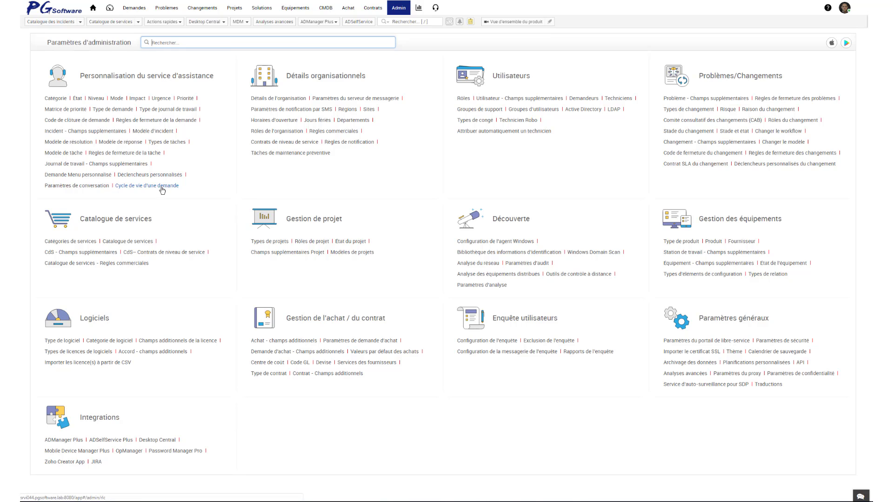
{"action": "left_click", "coordinate": [162, 186]}
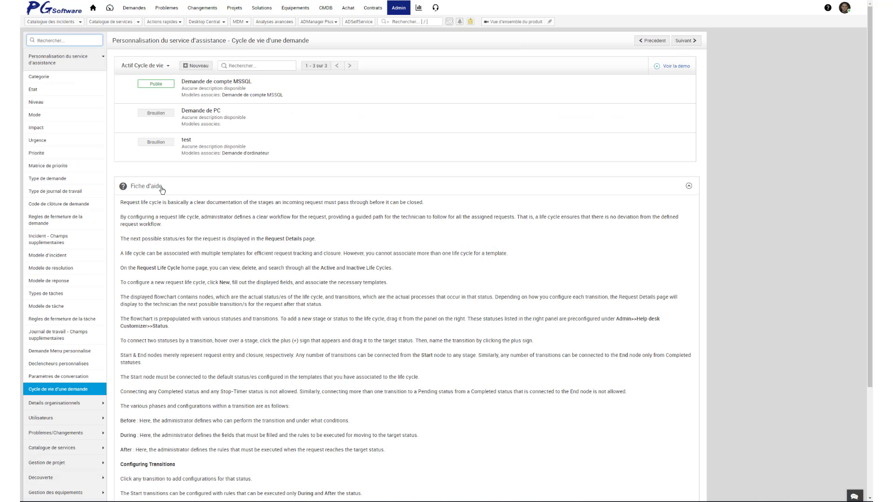
{"action": "left_click", "coordinate": [198, 67]}
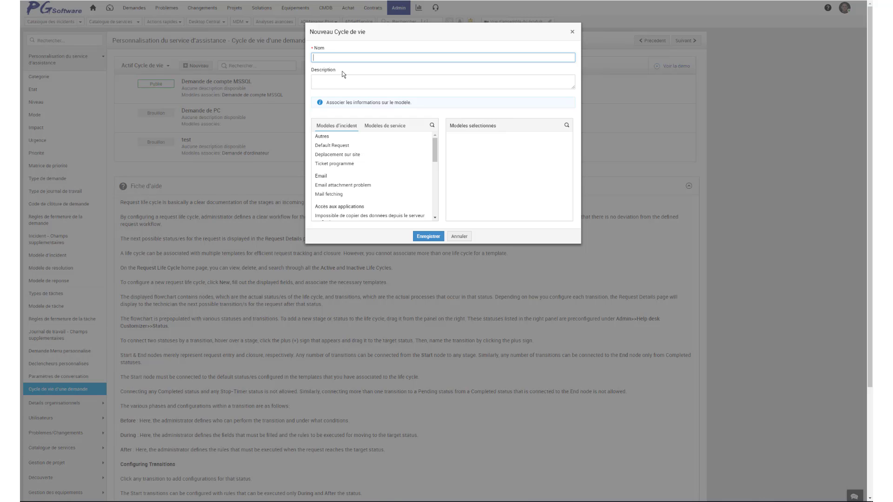
{"action": "type", "text": "Processus de de mande d'un nouvel ordinateur"}
Find the "Demande d'ordinateur" service template with "ordin", associate it with the life cycle, and save.
{"action": "left_click", "coordinate": [433, 126]}
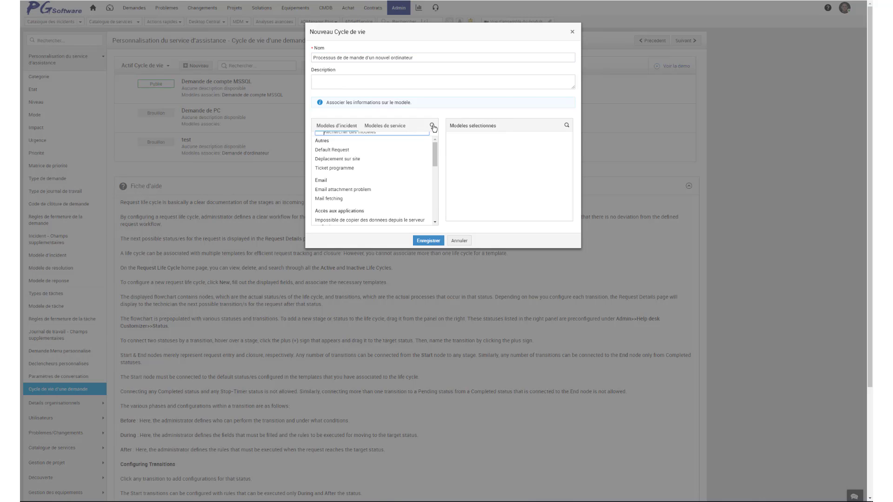
{"action": "left_click", "coordinate": [404, 127]}
{"action": "type", "text": "ordi"}
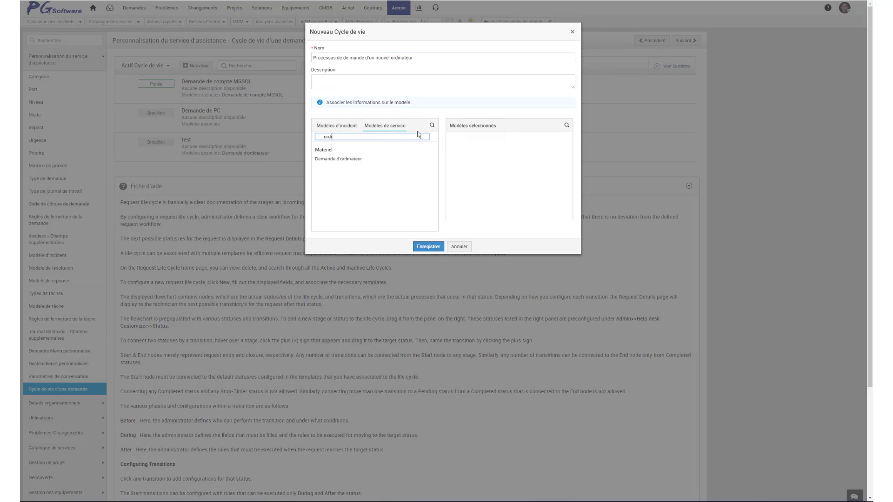
{"action": "type", "text": "n"}
{"action": "left_click", "coordinate": [342, 159]}
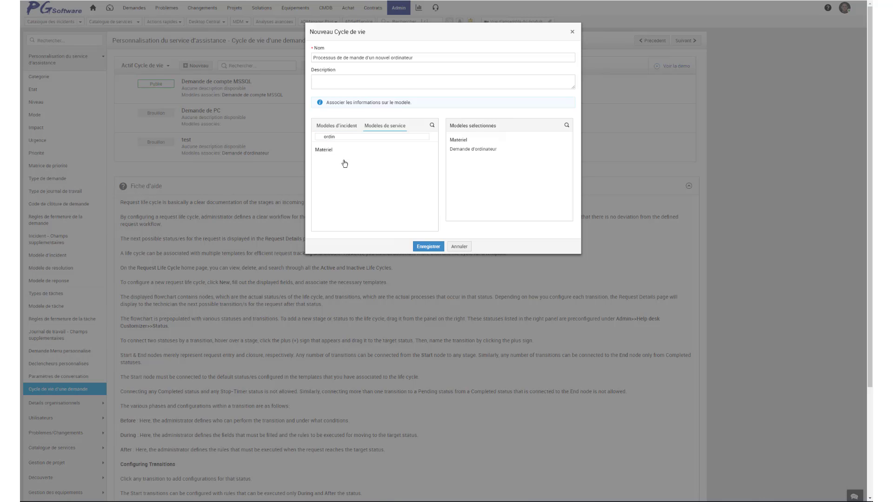
{"action": "left_click", "coordinate": [429, 246]}
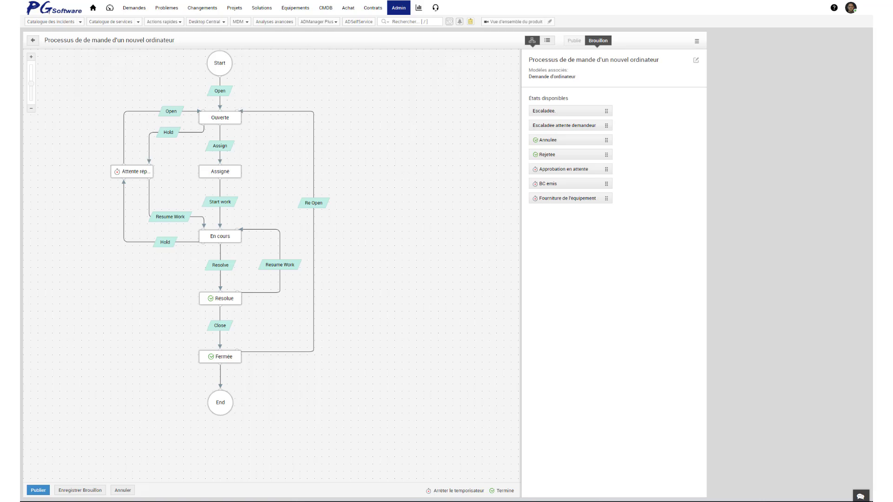
Open the administration settings in a separate browser tab and view the configured request states.
{"action": "right_click", "coordinate": [399, 9]}
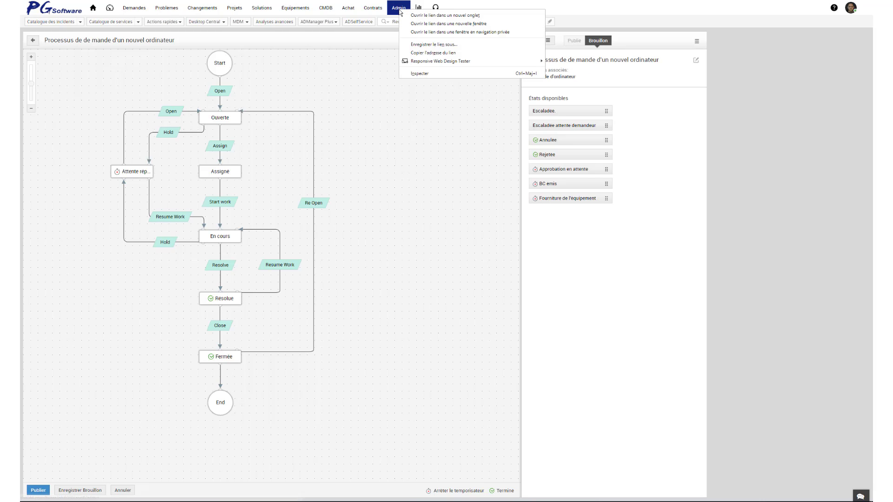
{"action": "left_click", "coordinate": [416, 17]}
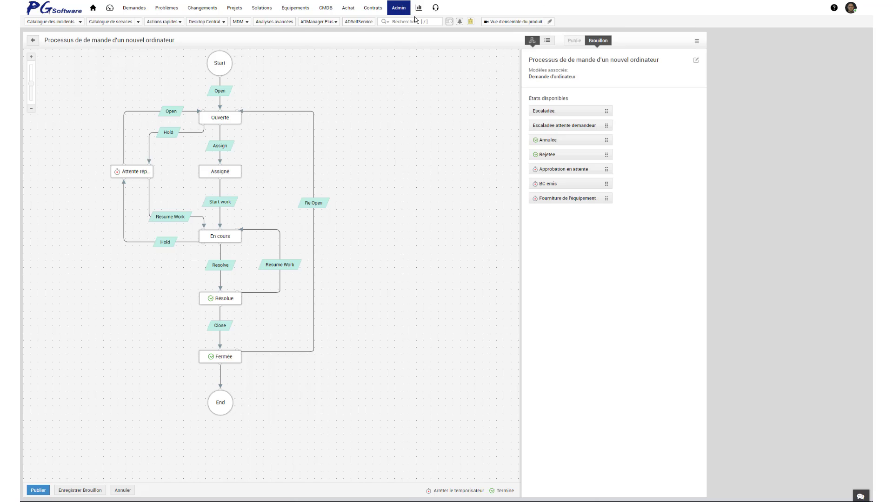
{"action": "key", "text": "ctrl+Tab"}
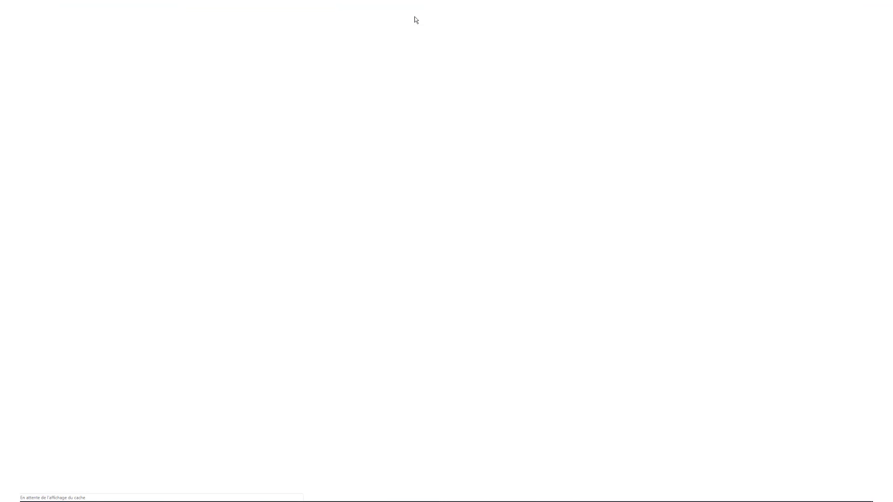
{"action": "left_click", "coordinate": [78, 99]}
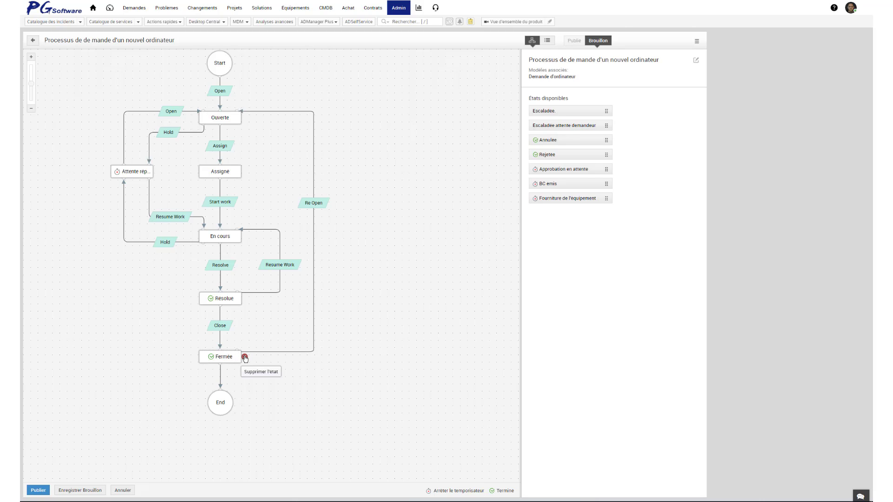
Delete the Fermée, Résolue, En cours, Assigné, Attente réponse demandeur and Ouverte states from the life cycle diagram, keeping only Start and End.
{"action": "left_click", "coordinate": [245, 358]}
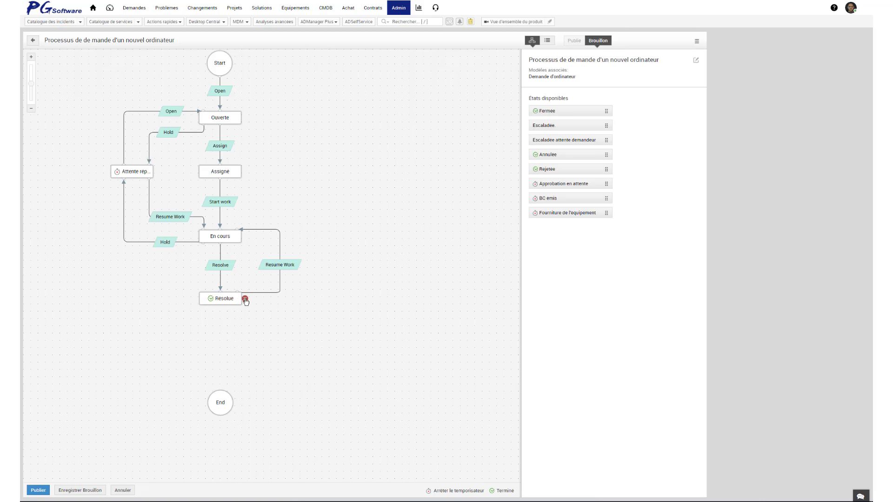
{"action": "left_click", "coordinate": [245, 300]}
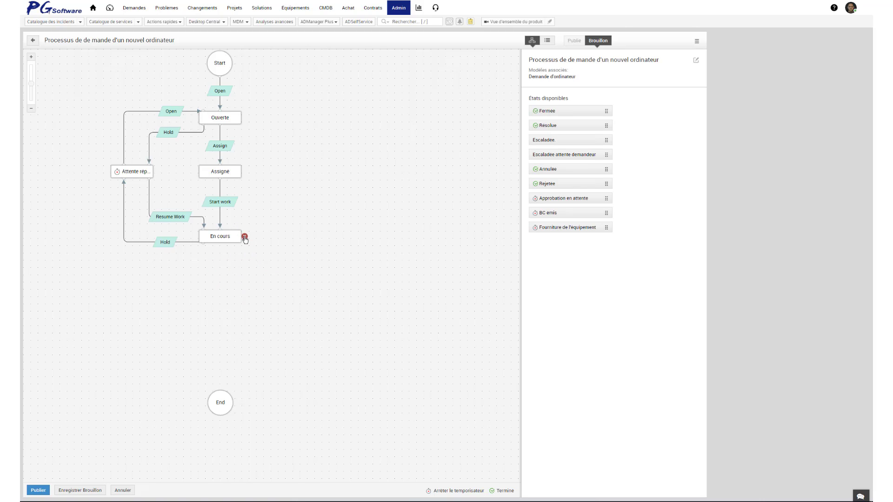
{"action": "left_click", "coordinate": [245, 238]}
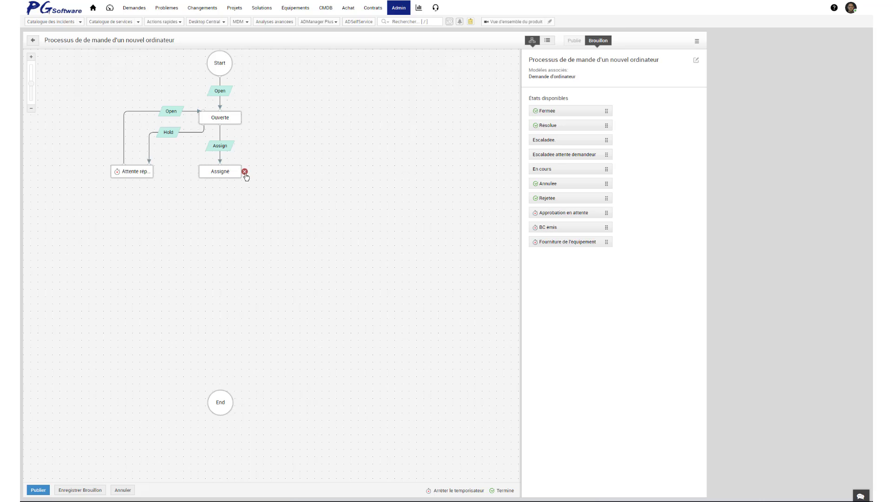
{"action": "left_click", "coordinate": [244, 172]}
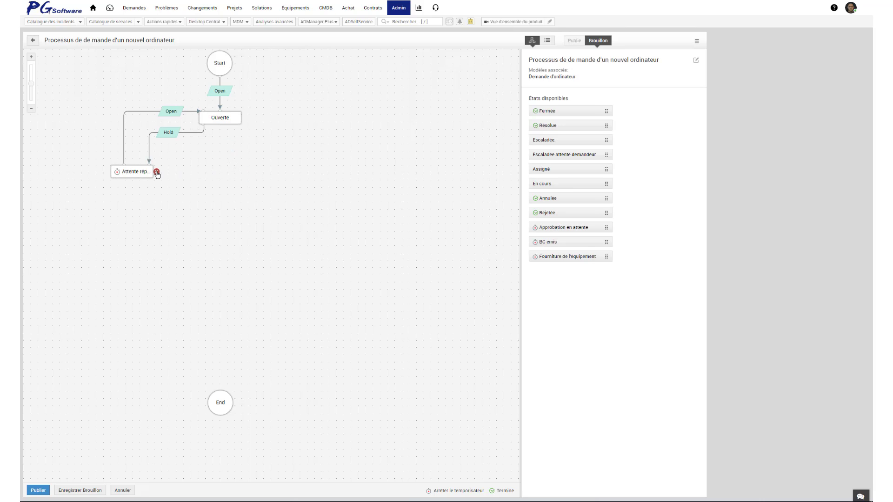
{"action": "left_click", "coordinate": [156, 172]}
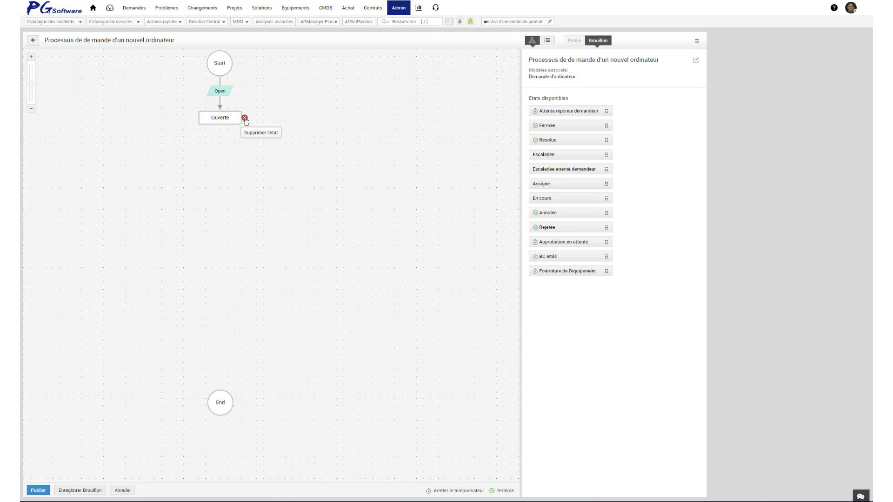
{"action": "left_click", "coordinate": [245, 118]}
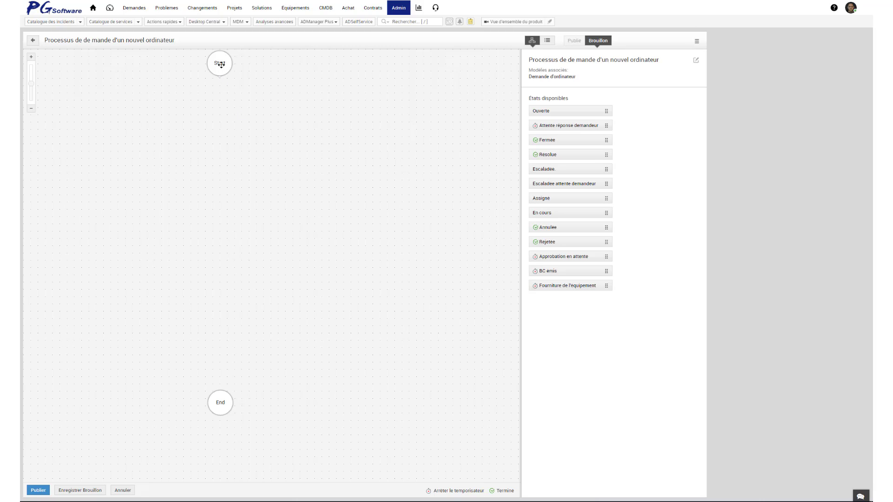
Reposition Start at the diagram's upper left and End at its lower right, and place the Ouverte, Approbation en attente and Assigné states in a row.
{"action": "left_click_drag", "start_coordinate": [221, 65], "coordinate": [64, 97]}
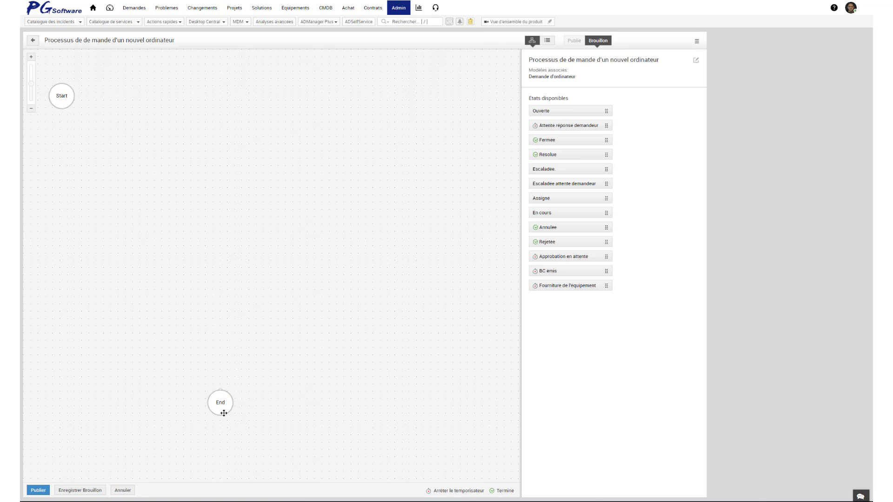
{"action": "left_click_drag", "start_coordinate": [220, 404], "coordinate": [383, 410]}
{"action": "left_click_drag", "start_coordinate": [549, 110], "coordinate": [124, 136]}
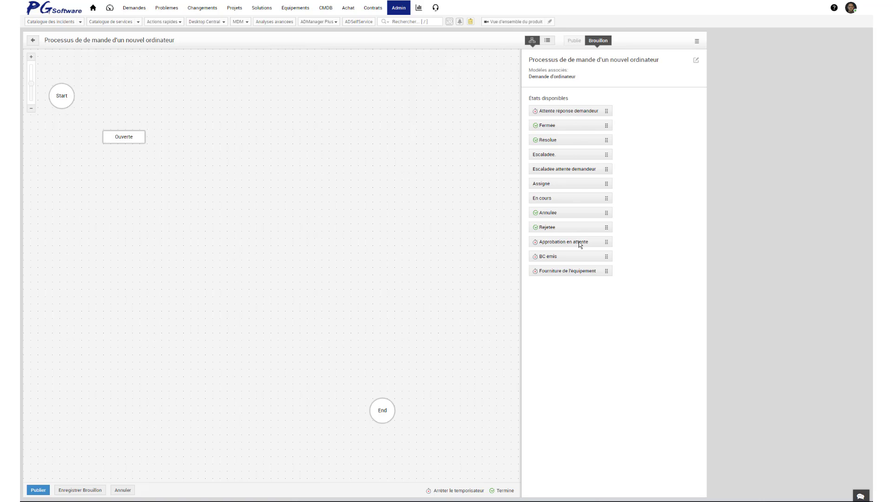
{"action": "left_click_drag", "start_coordinate": [581, 245], "coordinate": [248, 141]}
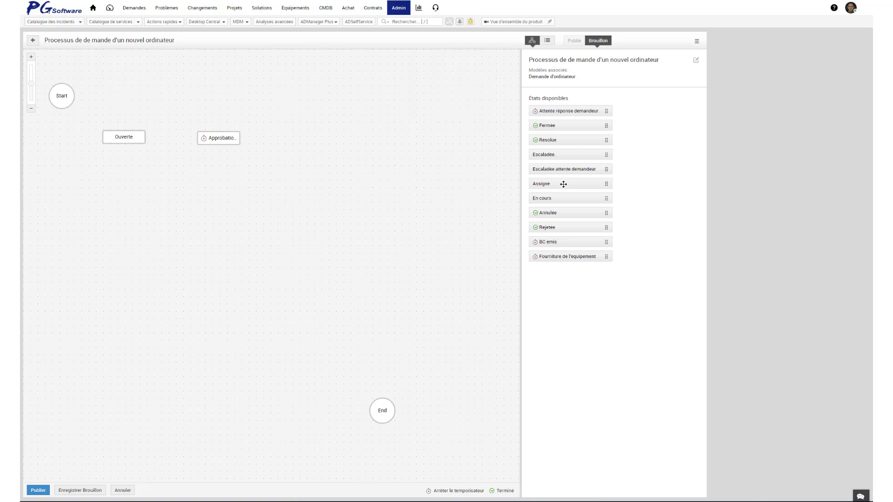
{"action": "left_click_drag", "start_coordinate": [564, 184], "coordinate": [349, 140]}
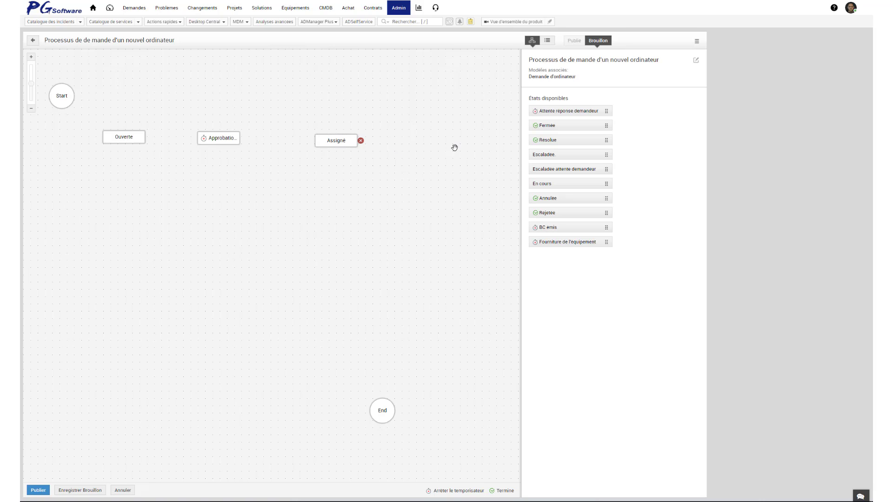
Add the En cours, BC émis and Fourniture de l'équipement states mid-diagram, with Annulée, Fermée and Rejetée in a row beneath them.
{"action": "left_click_drag", "start_coordinate": [562, 184], "coordinate": [277, 225]}
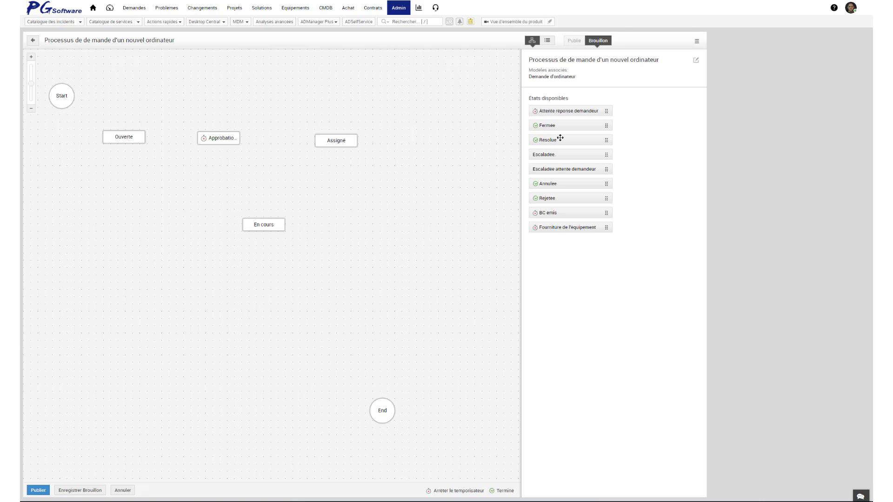
{"action": "left_click_drag", "start_coordinate": [552, 212], "coordinate": [177, 279]}
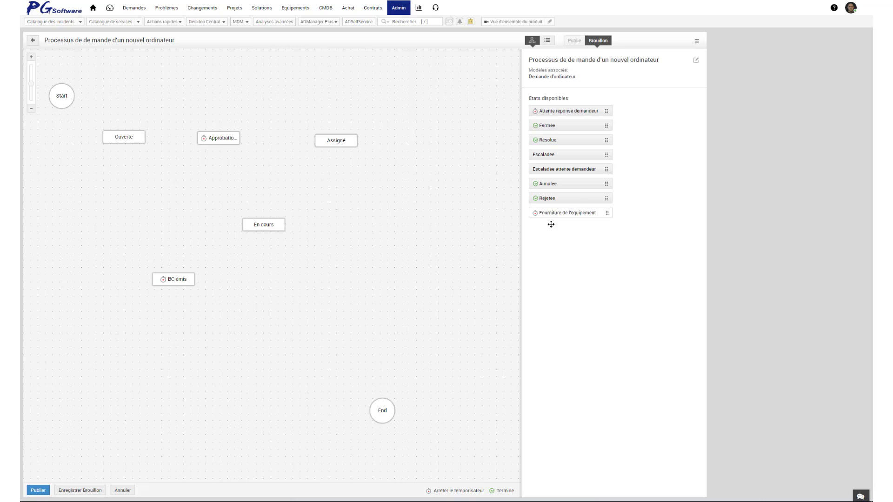
{"action": "left_click_drag", "start_coordinate": [553, 213], "coordinate": [357, 282]}
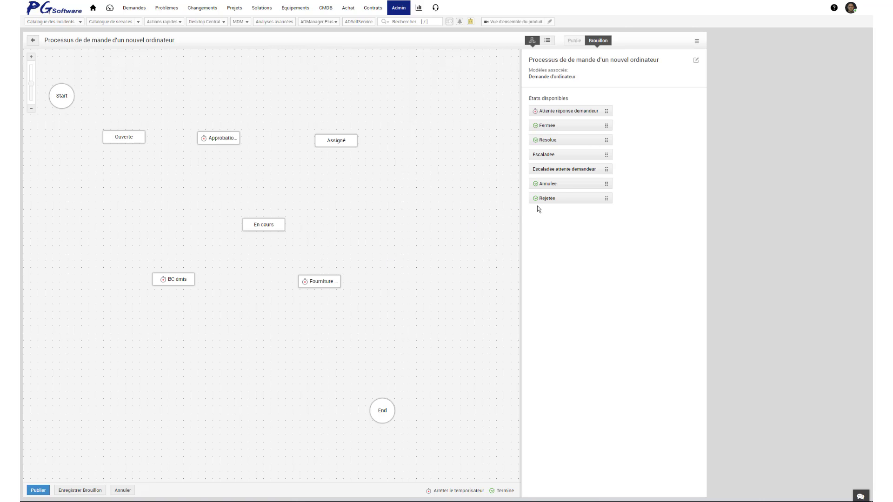
{"action": "left_click_drag", "start_coordinate": [560, 185], "coordinate": [73, 340]}
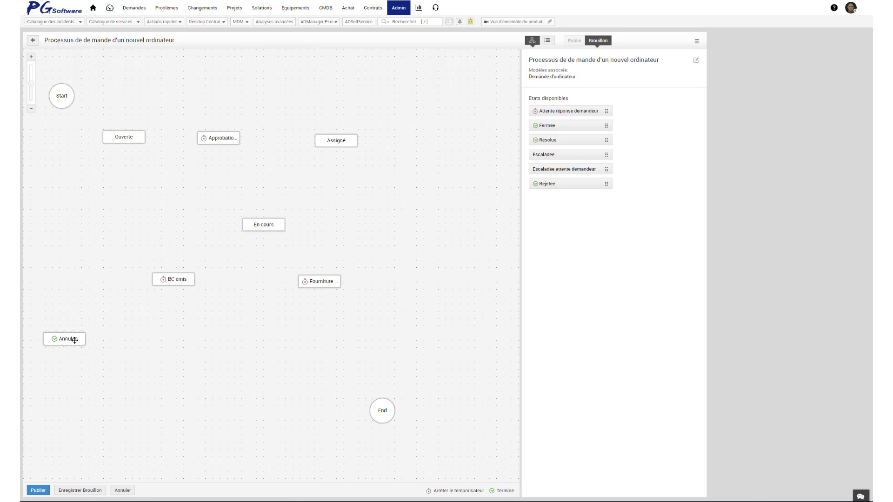
{"action": "left_click_drag", "start_coordinate": [565, 130], "coordinate": [237, 342]}
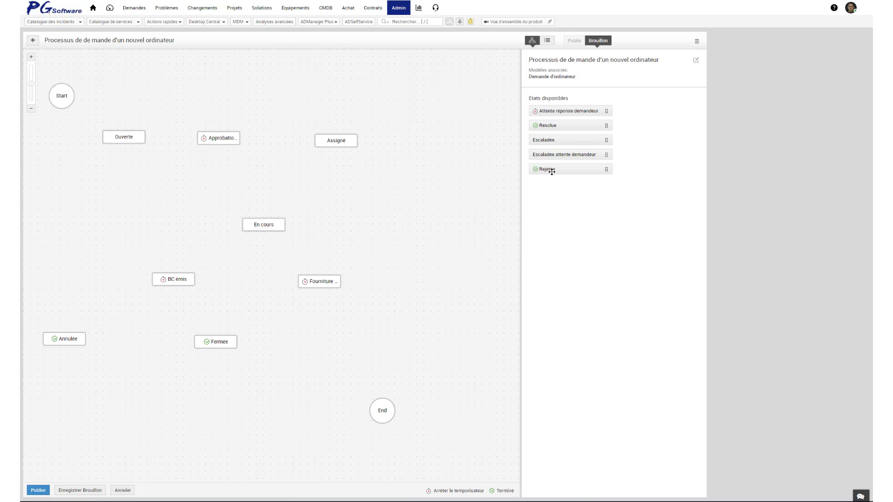
{"action": "left_click_drag", "start_coordinate": [551, 169], "coordinate": [385, 346]}
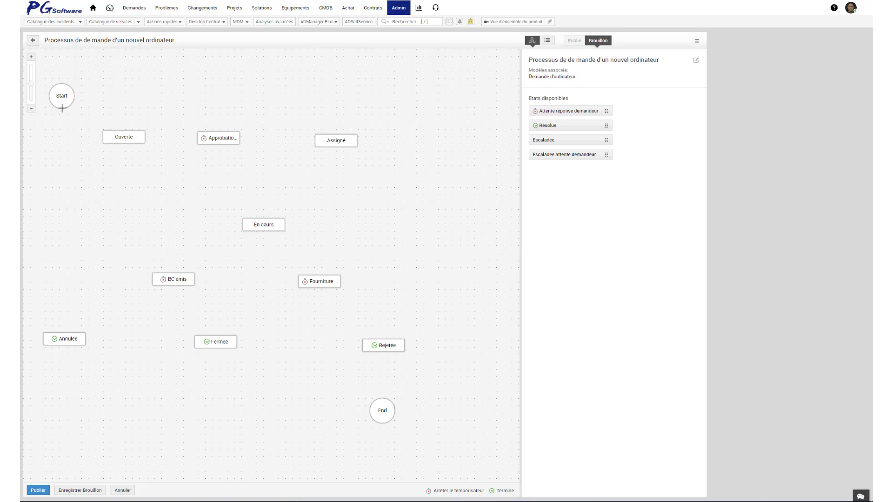
Connect Start to Ouverte, and link Ouverte to both Approbation en attente and Annulée.
{"action": "left_click_drag", "start_coordinate": [61, 108], "coordinate": [107, 124]}
{"action": "left_click_drag", "start_coordinate": [132, 144], "coordinate": [212, 155]}
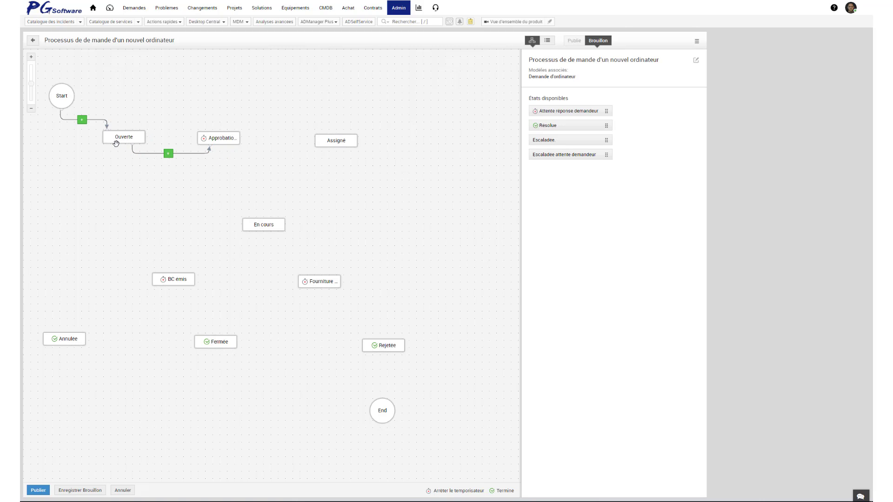
{"action": "left_click_drag", "start_coordinate": [115, 144], "coordinate": [72, 326]}
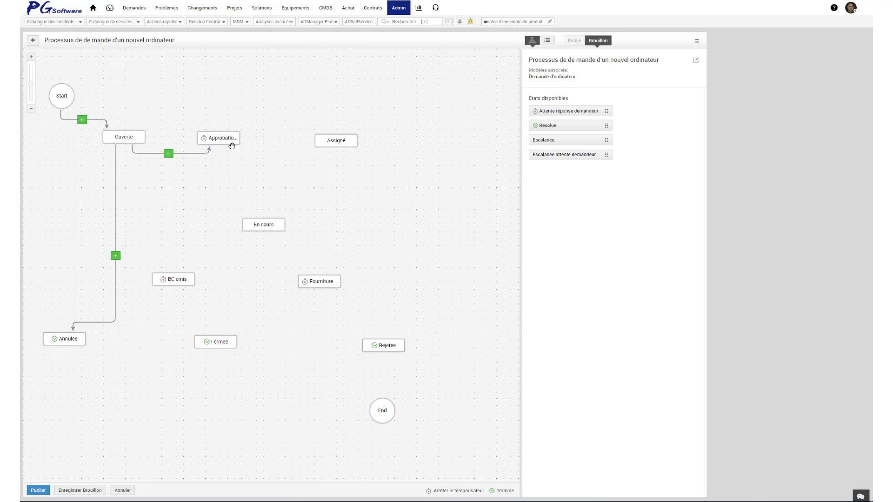
Link the Approbation en attente state to Assigné, Rejetée and Annulée.
{"action": "left_click_drag", "start_coordinate": [227, 146], "coordinate": [326, 165]}
{"action": "left_click_drag", "start_coordinate": [264, 109], "coordinate": [398, 332]}
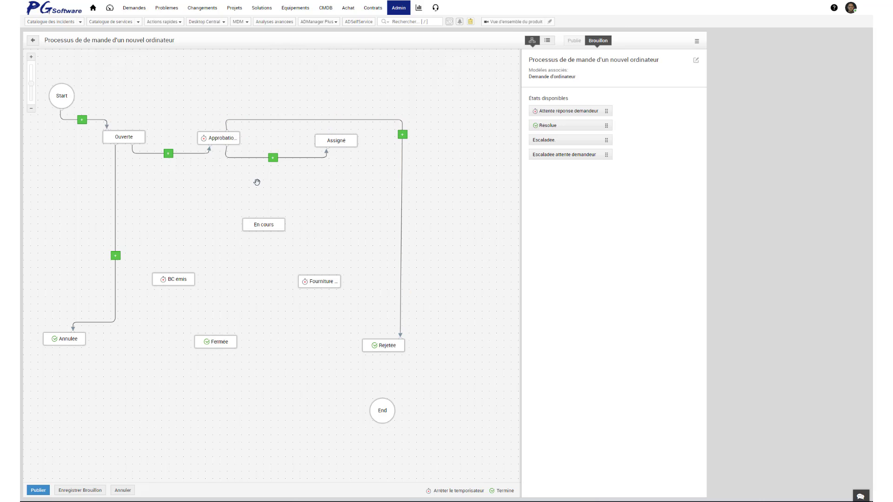
{"action": "left_click_drag", "start_coordinate": [210, 131], "coordinate": [73, 349]}
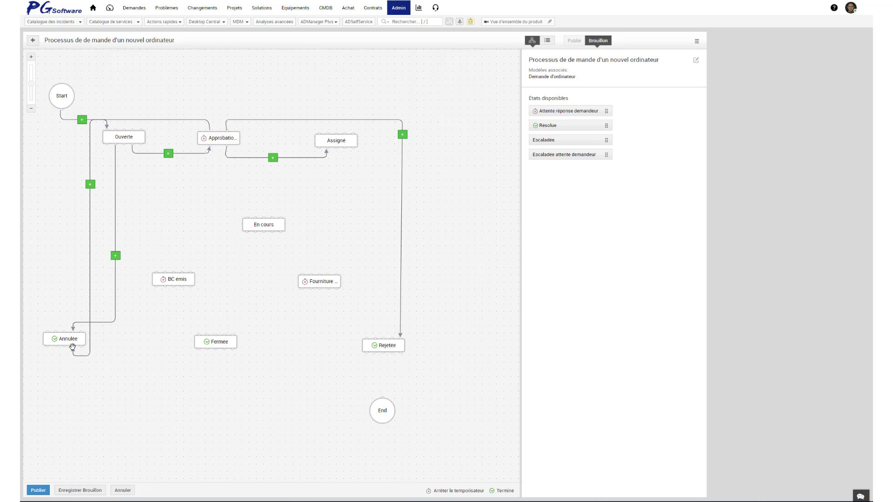
Reroute the connector from Approbation en attente to Annulée around the outside of the diagram, clear of the connector to Rejetée.
{"action": "left_click_drag", "start_coordinate": [91, 224], "coordinate": [474, 321]}
{"action": "left_click_drag", "start_coordinate": [489, 360], "coordinate": [487, 385]}
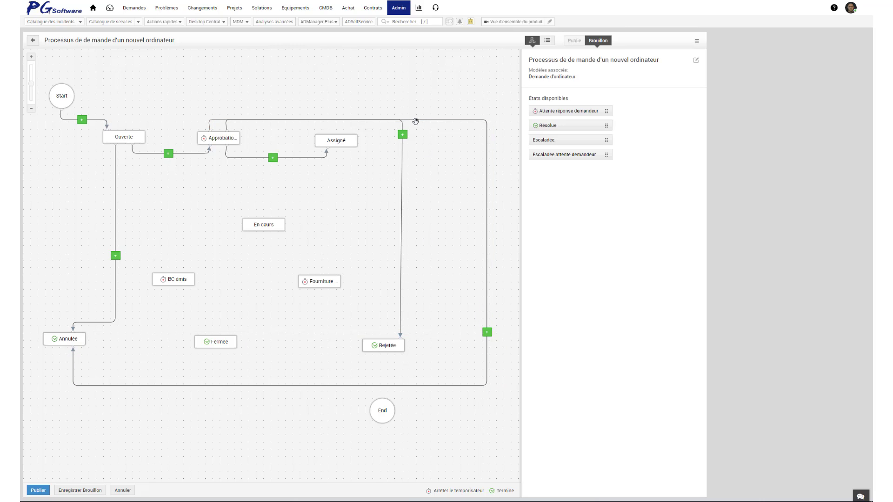
{"action": "left_click_drag", "start_coordinate": [417, 121], "coordinate": [415, 105]}
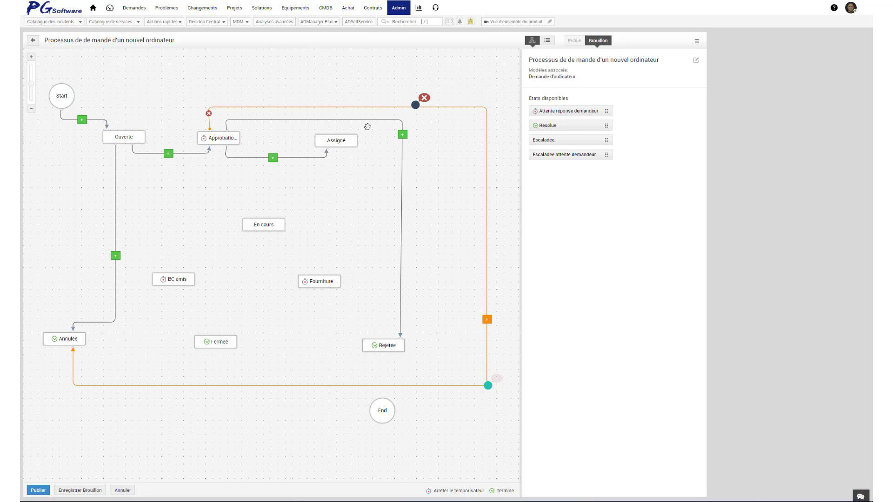
{"action": "left_click", "coordinate": [367, 126]}
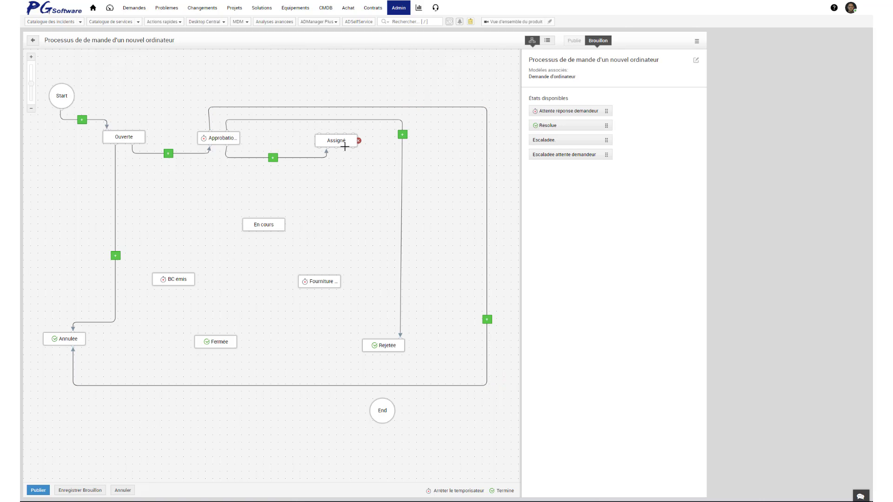
Connect Assigné to En cours, En cours to BC émis and Fourniture de l'équipement, BC émis to Fourniture de l'équipement, and the latter to Fermée.
{"action": "left_click_drag", "start_coordinate": [349, 143], "coordinate": [273, 214]}
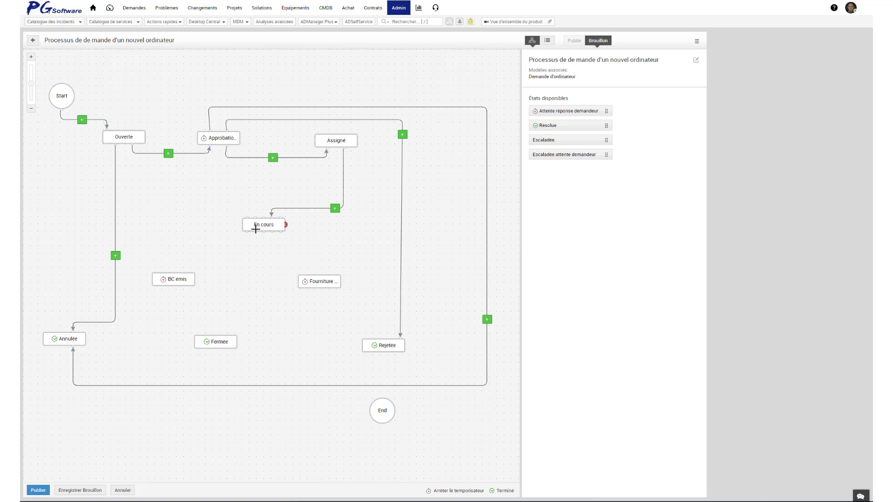
{"action": "left_click_drag", "start_coordinate": [256, 229], "coordinate": [181, 268]}
{"action": "left_click_drag", "start_coordinate": [274, 232], "coordinate": [310, 270]}
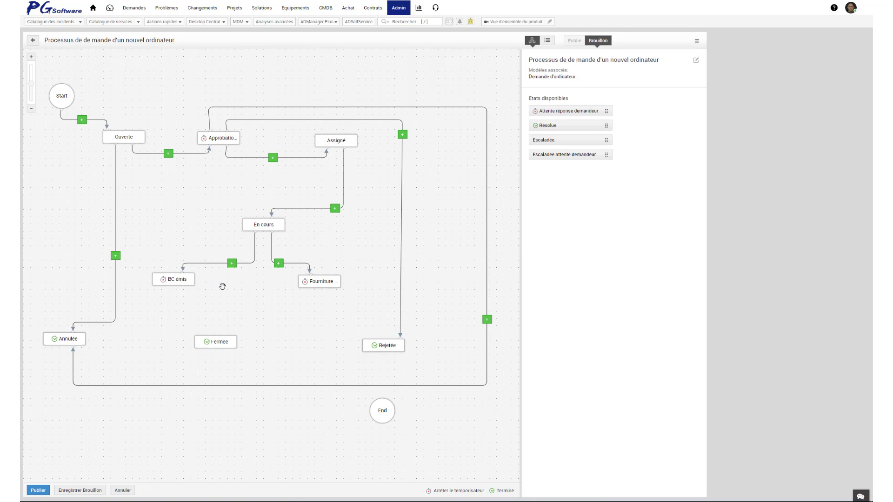
{"action": "left_click_drag", "start_coordinate": [181, 285], "coordinate": [300, 295]}
{"action": "left_click_drag", "start_coordinate": [327, 290], "coordinate": [219, 327]}
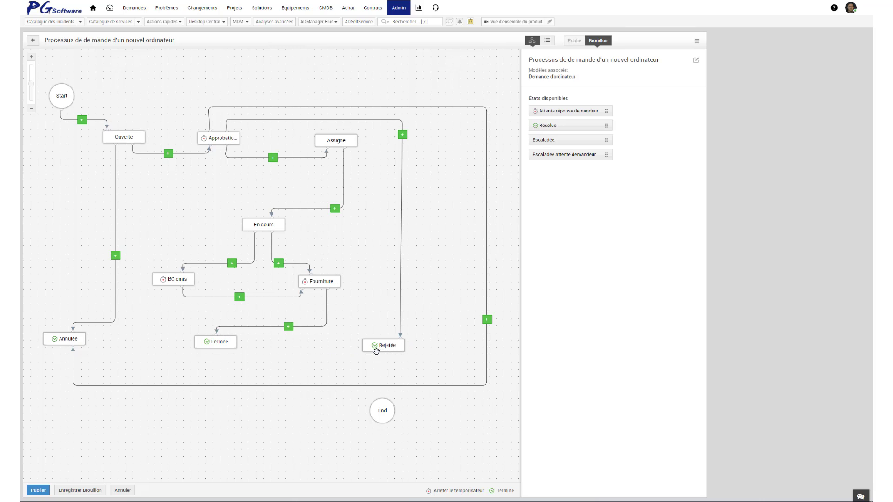
Link Rejetée, Fermée and Annulée to End, moving End below and between Fermée and Rejetée, and connect Fermée back to Ouverte.
{"action": "mouse_move", "coordinate": [376, 353]}
{"action": "left_click_drag", "start_coordinate": [376, 352], "coordinate": [382, 396]}
{"action": "left_click_drag", "start_coordinate": [379, 411], "coordinate": [260, 431]}
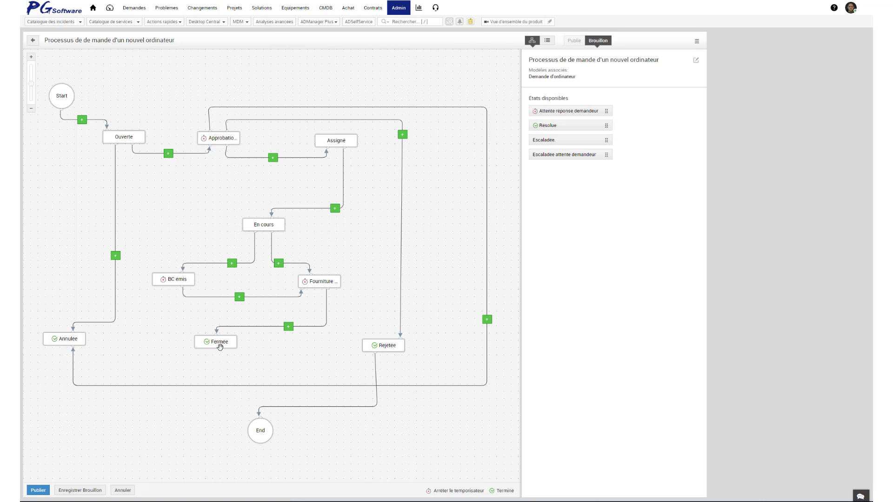
{"action": "left_click_drag", "start_coordinate": [217, 349], "coordinate": [254, 408]}
{"action": "mouse_move", "coordinate": [80, 345]}
{"action": "left_click_drag", "start_coordinate": [80, 345], "coordinate": [257, 414]}
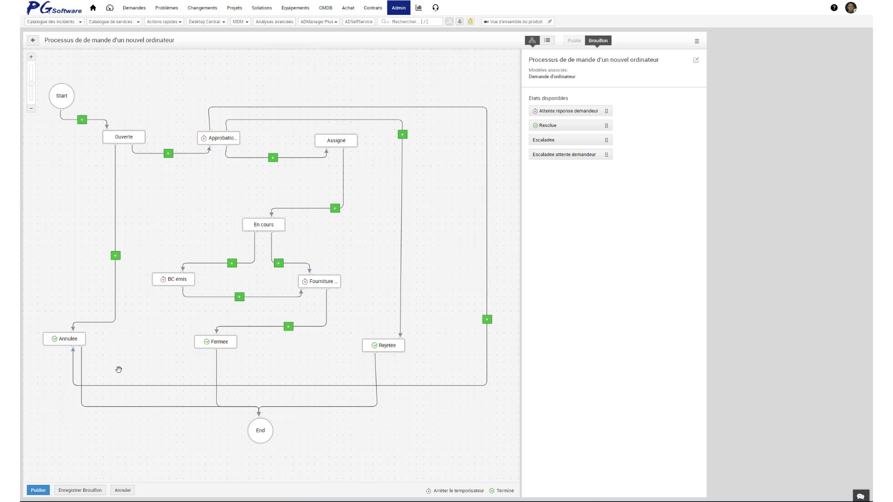
{"action": "mouse_move", "coordinate": [204, 348]}
{"action": "left_click_drag", "start_coordinate": [207, 348], "coordinate": [124, 149]}
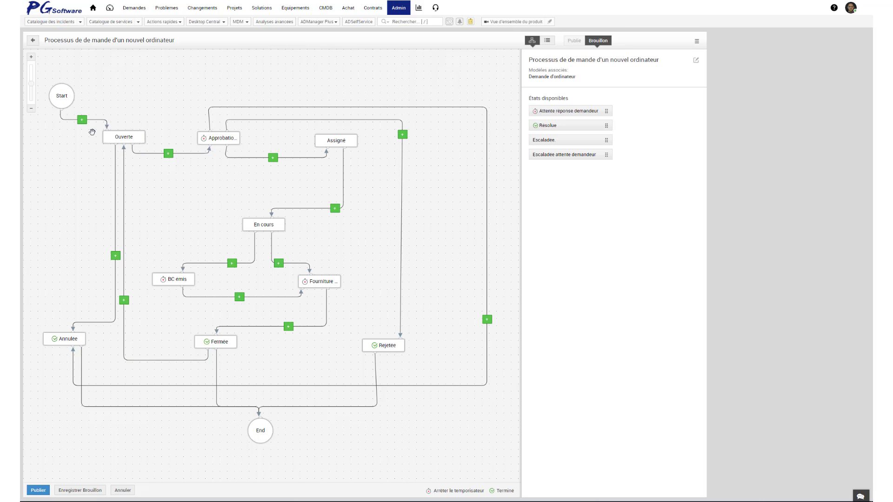
Name the Start–Ouverte transition "Début" and the Ouverte–Approbation en attente transition "Obtenir l'approbation".
{"action": "left_click", "coordinate": [83, 121]}
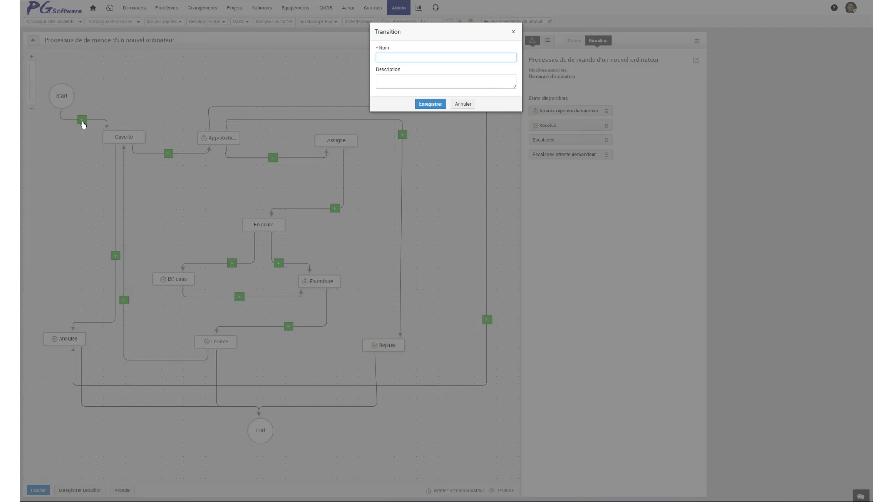
{"action": "type", "text": "Debut"}
{"action": "left_click", "coordinate": [436, 103]}
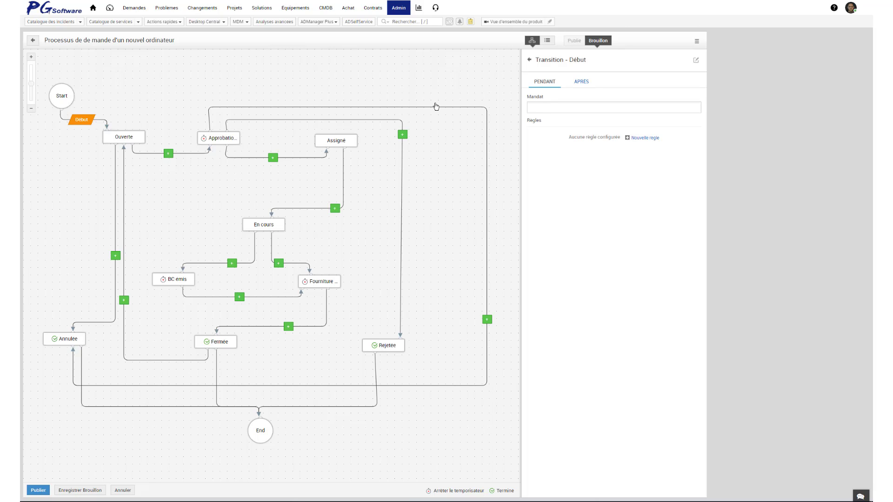
{"action": "left_click", "coordinate": [168, 154]}
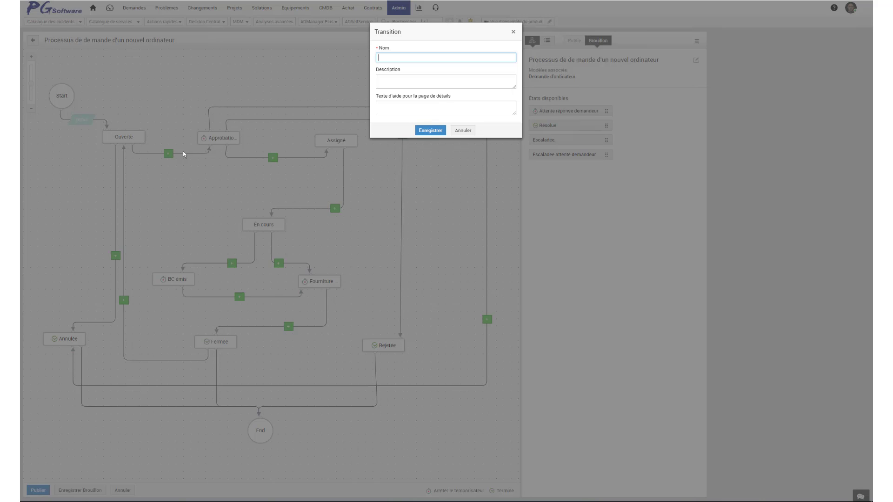
{"action": "type", "text": "Obtenir l'approbation"}
{"action": "left_click", "coordinate": [431, 131]}
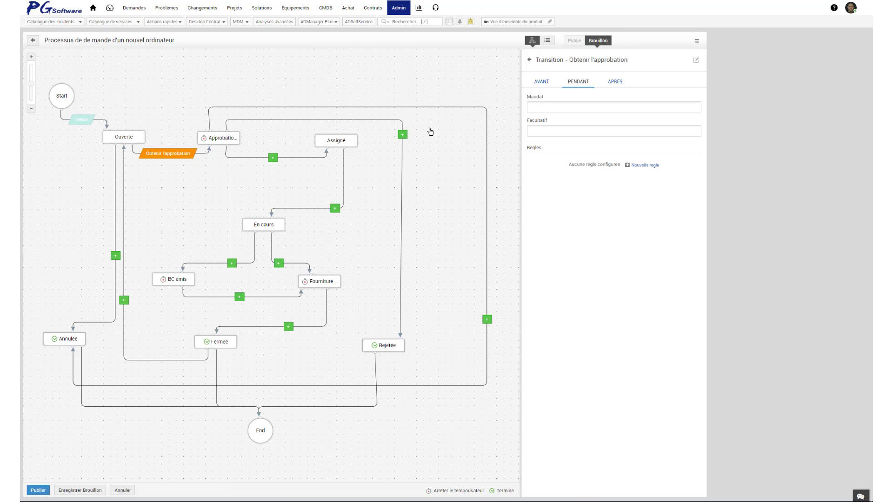
Name the transition from Approbation en attente to Assigné "Assigner la requête" and the one from Assigné to En cours "En cours".
{"action": "left_click", "coordinate": [273, 158]}
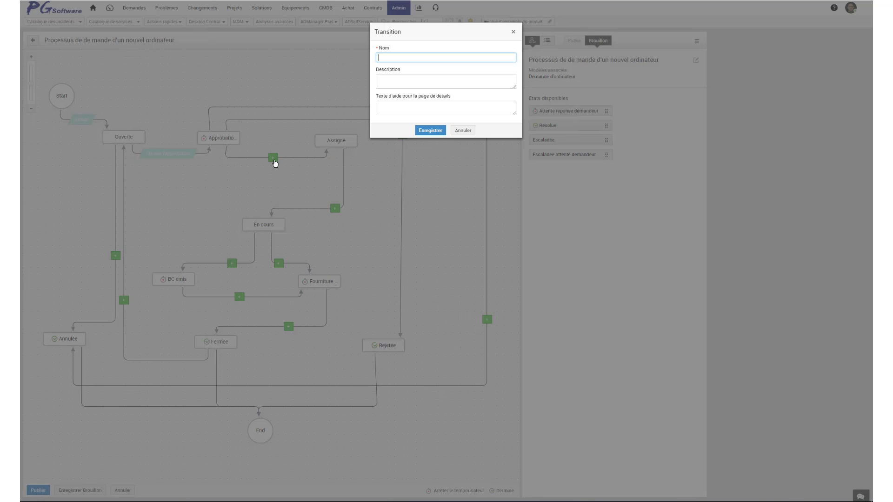
{"action": "type", "text": "Assigner la requête"}
{"action": "left_click", "coordinate": [428, 131]}
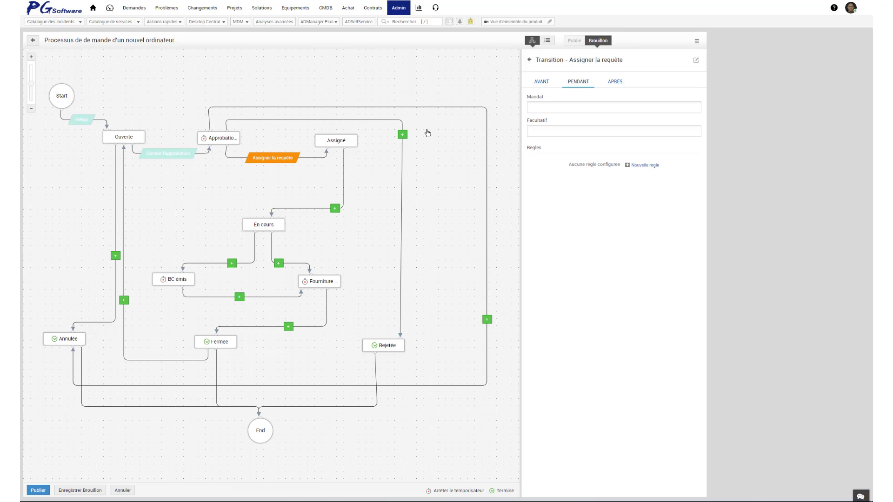
{"action": "left_click", "coordinate": [335, 209]}
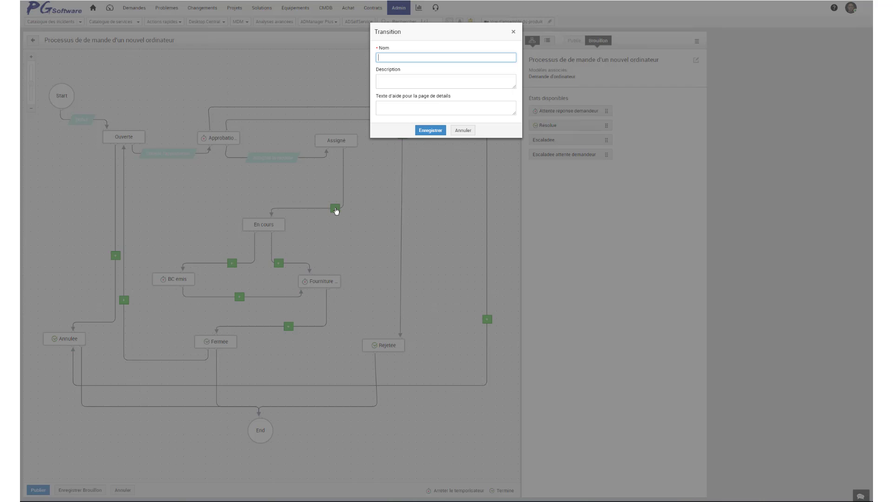
{"action": "type", "text": "En cours"}
{"action": "left_click", "coordinate": [429, 131]}
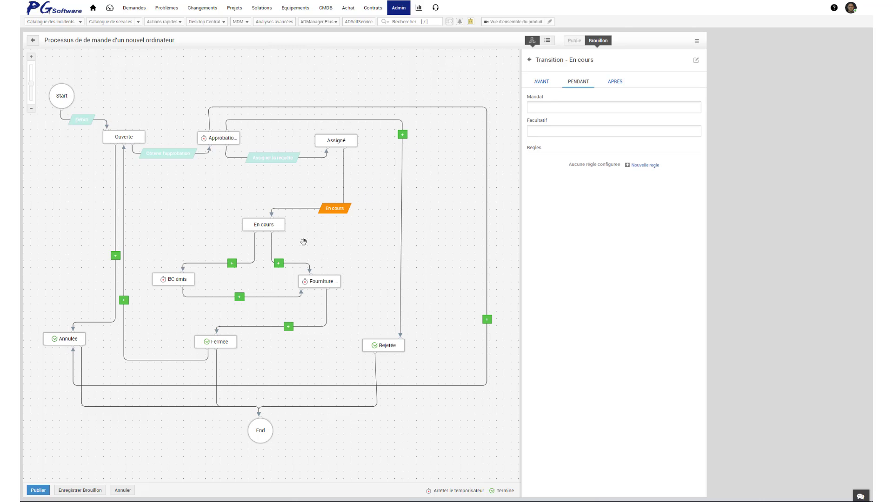
Name the En cours–BC émis transition "Emettre un bon de commande" and the En cours–Fourniture de l'équipement transition "Fournir l'équipement".
{"action": "left_click", "coordinate": [232, 264]}
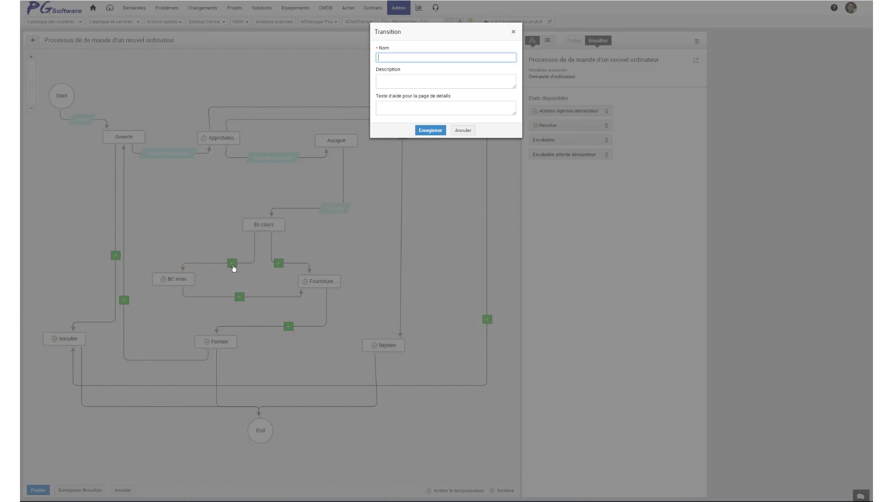
{"action": "type", "text": "Emettre un bon de commande"}
{"action": "left_click", "coordinate": [431, 130]}
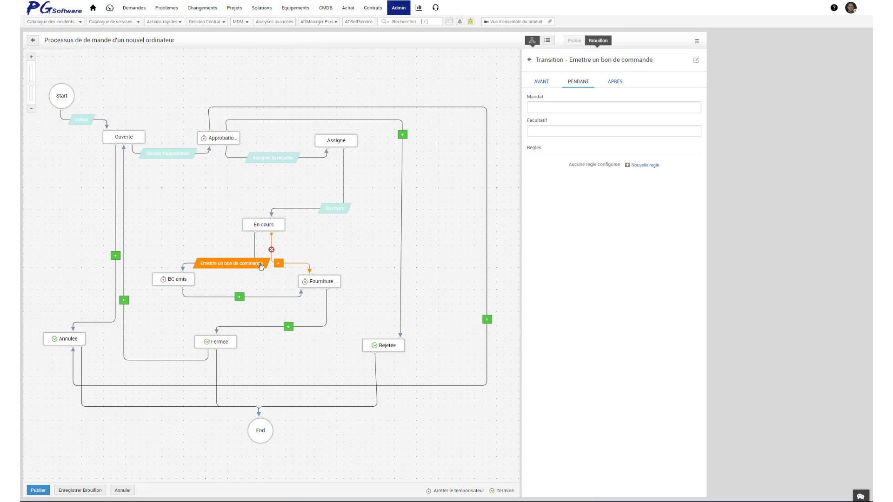
{"action": "mouse_move", "coordinate": [241, 263]}
{"action": "left_click", "coordinate": [279, 263]}
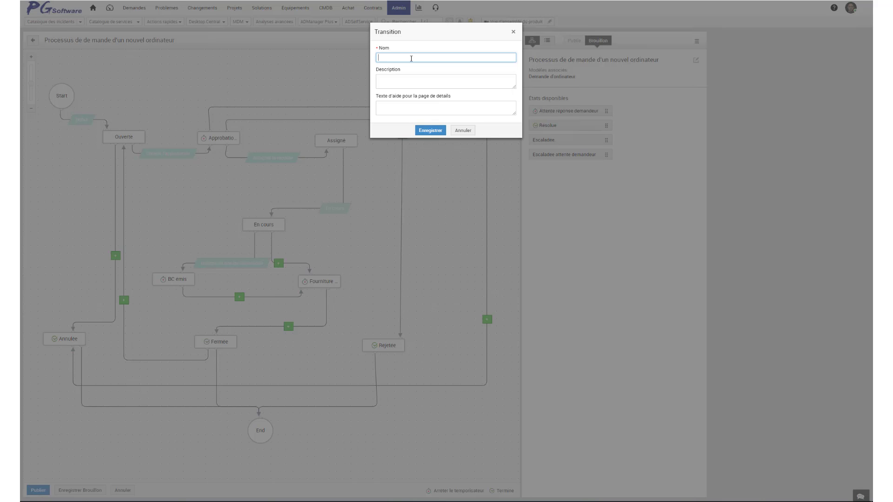
{"action": "type", "text": "Fournir l'equipement"}
{"action": "left_click", "coordinate": [429, 131]}
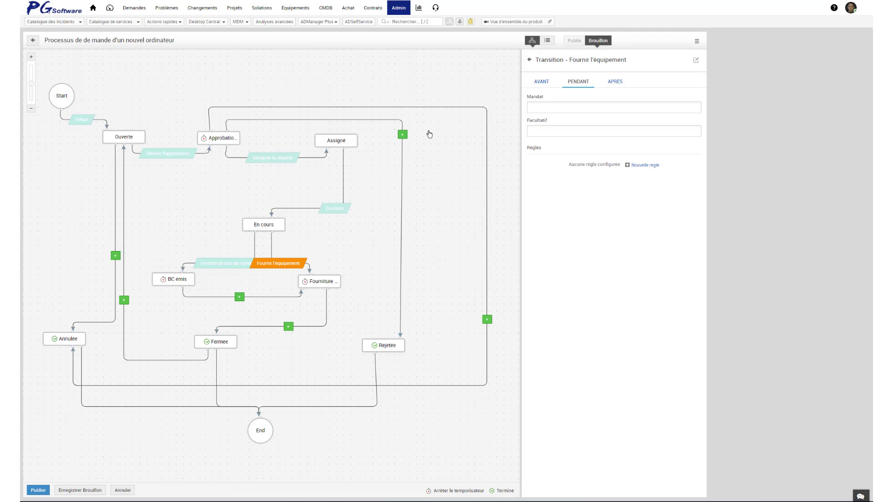
Move the En cours–Fourniture transition label clear of its neighbour and name the BC émis–Fourniture transition "Fournir l'équipement".
{"action": "left_click_drag", "start_coordinate": [285, 264], "coordinate": [307, 261]}
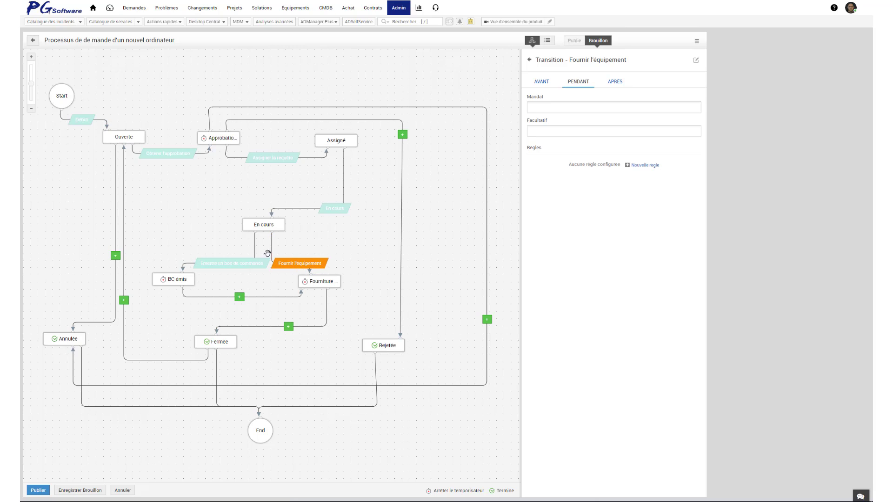
{"action": "left_click_drag", "start_coordinate": [272, 257], "coordinate": [298, 250]}
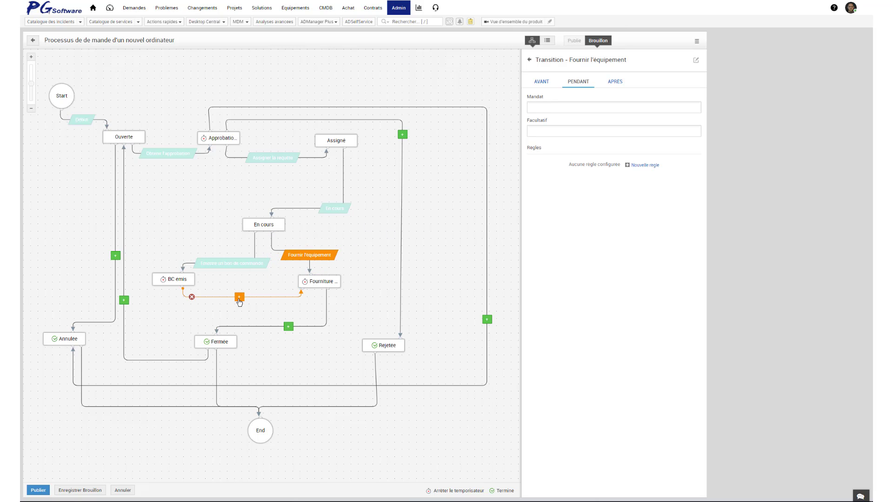
{"action": "left_click", "coordinate": [240, 297]}
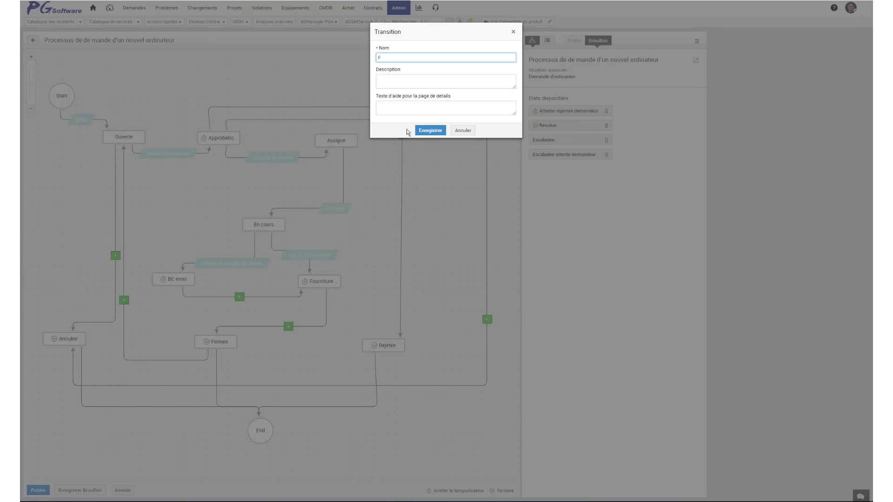
{"action": "type", "text": "Fournir l'equipement"}
{"action": "left_click", "coordinate": [428, 131]}
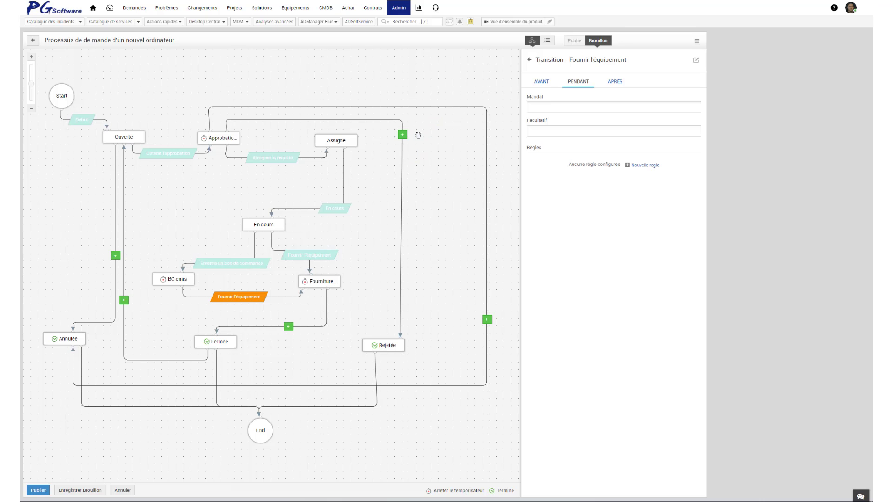
Name the transition from Approbation en attente to Rejetée "Rejeter" and the one from Approbation en attente to Annulée "Annuler".
{"action": "left_click", "coordinate": [401, 135]}
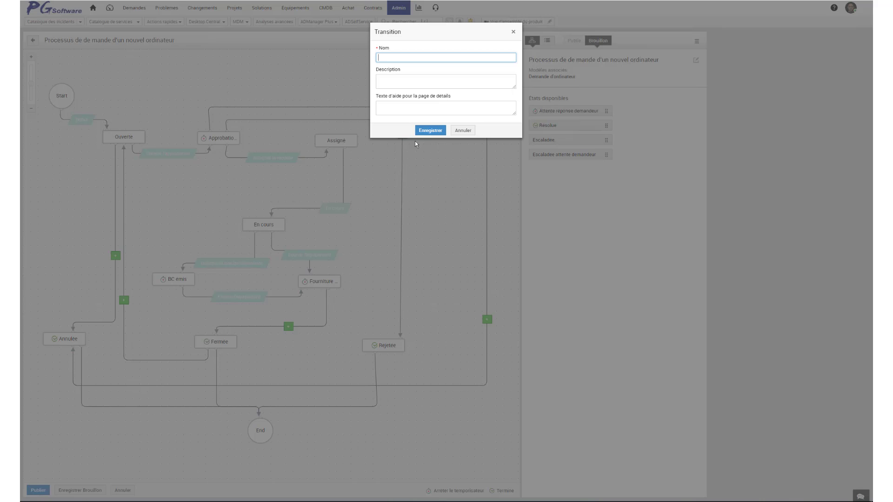
{"action": "type", "text": "Rejeter"}
{"action": "left_click", "coordinate": [430, 131]}
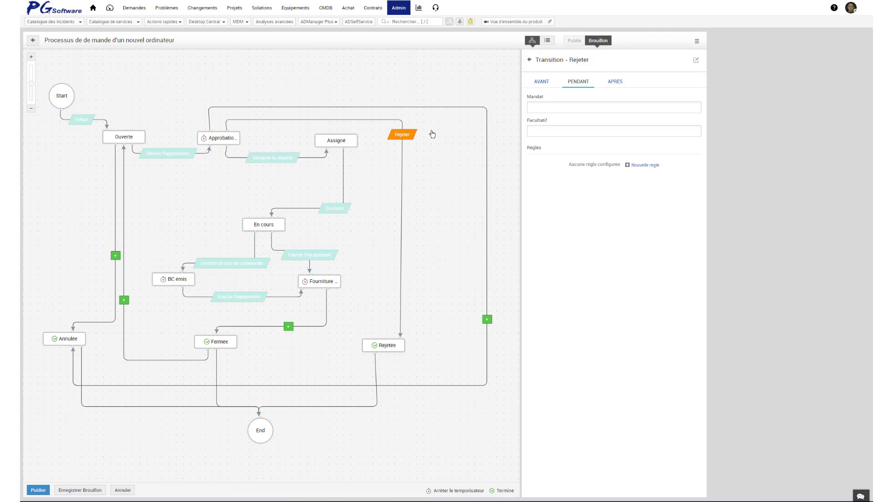
{"action": "left_click", "coordinate": [487, 320]}
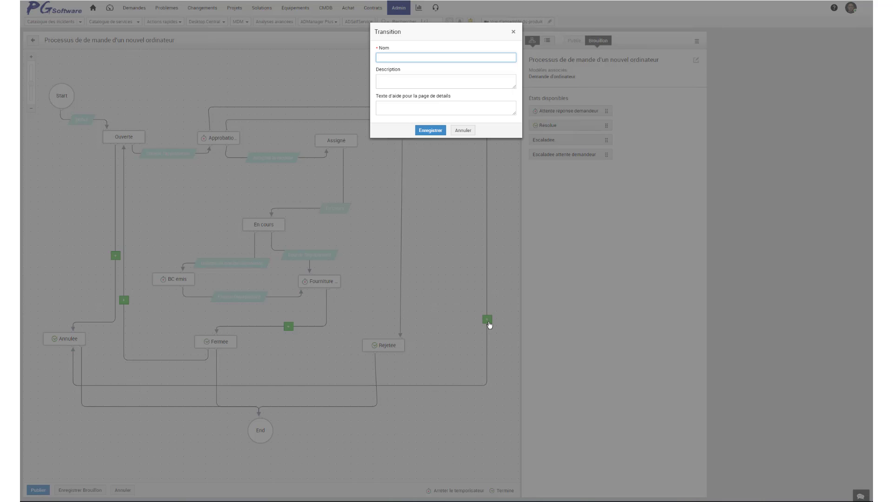
{"action": "type", "text": "Annuler"}
{"action": "left_click", "coordinate": [430, 131]}
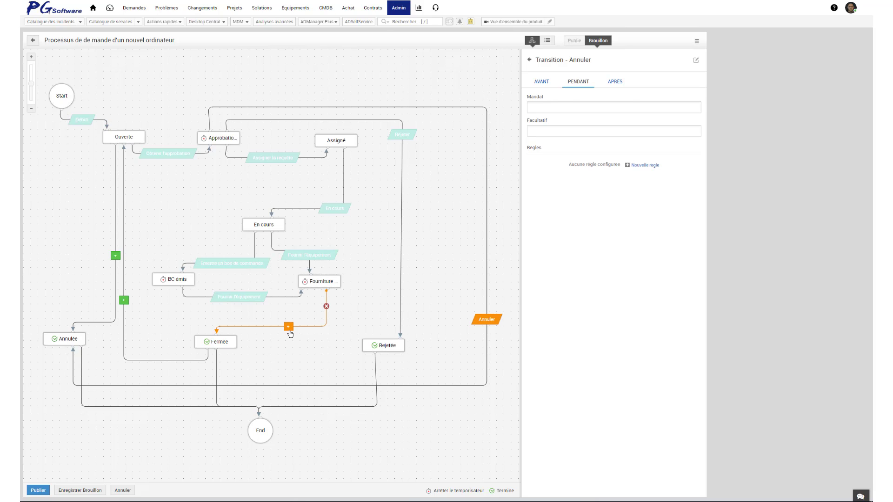
Name the transition from Fourniture de l'équipement to Fermée "Equipement fournit" and the one from Fermée to Ouverte "Ré ouvrir".
{"action": "left_click", "coordinate": [289, 329]}
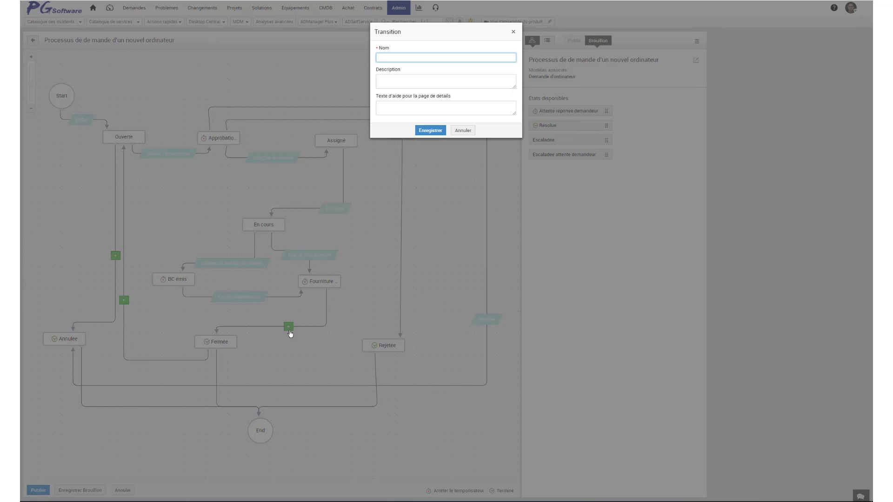
{"action": "type", "text": "Equipement fournit"}
{"action": "left_click", "coordinate": [423, 131]}
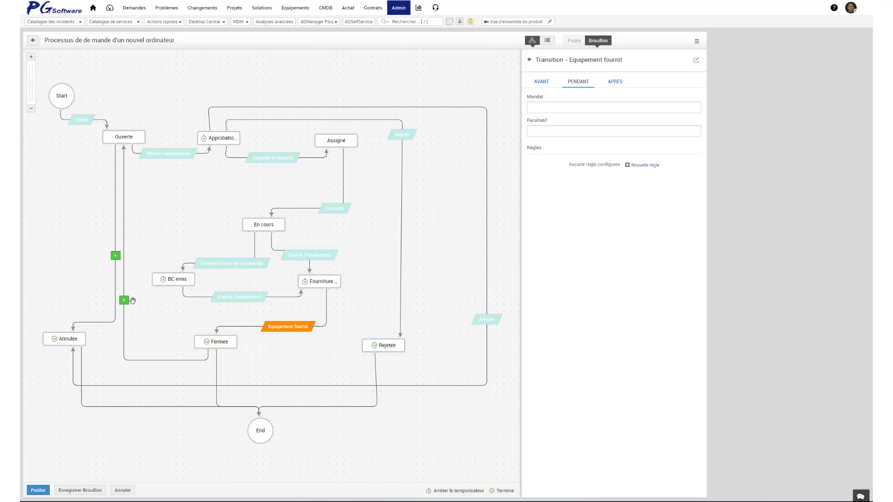
{"action": "left_click", "coordinate": [124, 301]}
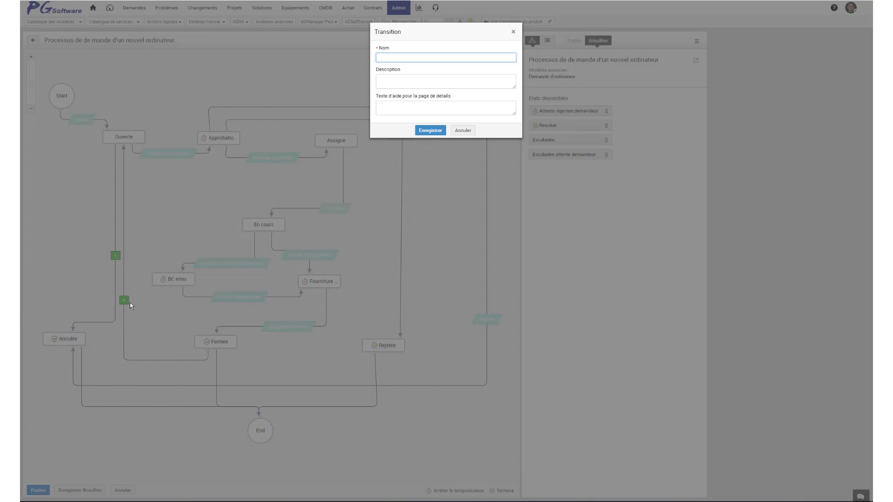
{"action": "type", "text": "R"}
{"action": "type", "text": "e"}
{"action": "type", "text": " ouvrir"}
{"action": "left_click", "coordinate": [431, 131]}
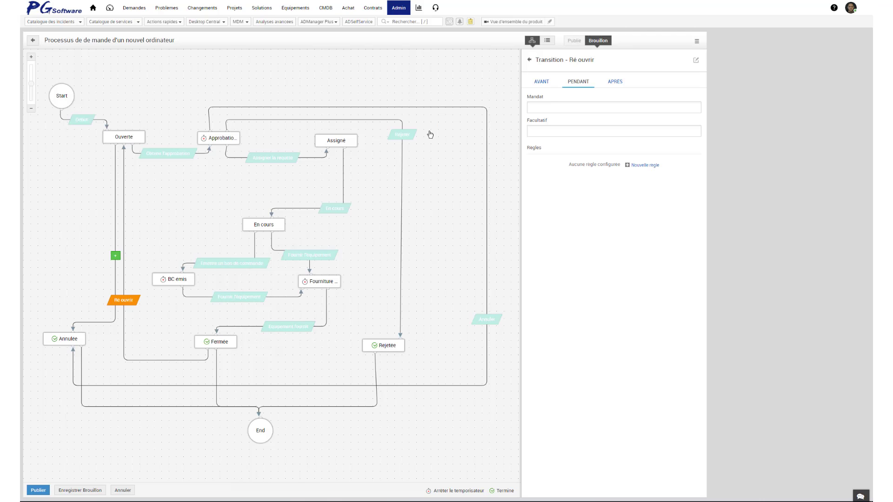
Name the transition from Ouverte to Annulée "Annuler".
{"action": "left_click", "coordinate": [115, 258]}
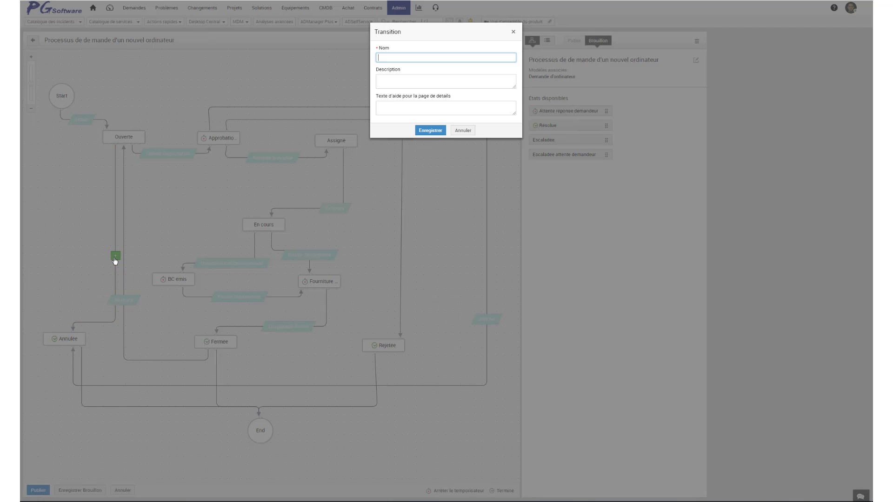
{"action": "type", "text": "Annuler"}
{"action": "left_click", "coordinate": [431, 130]}
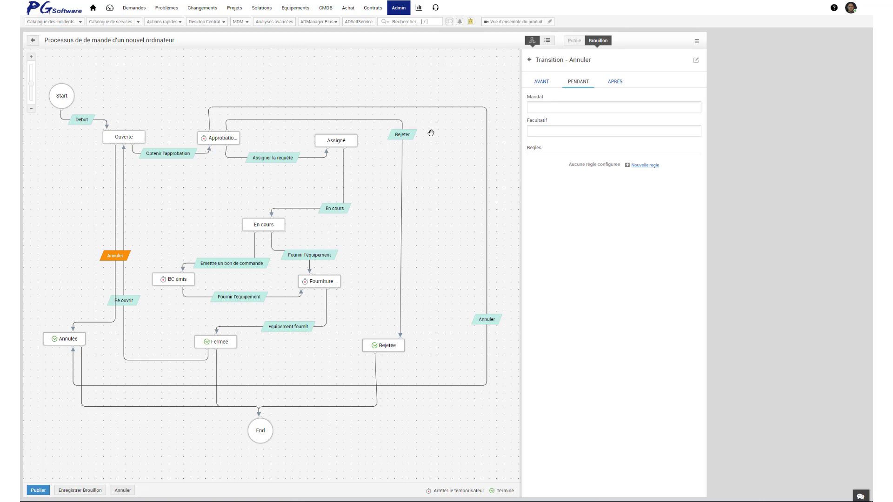
Create a rule "Validation de la catégorie" on the Début transition with the criterion Catégorie is not Matériel.
{"action": "left_click", "coordinate": [86, 122]}
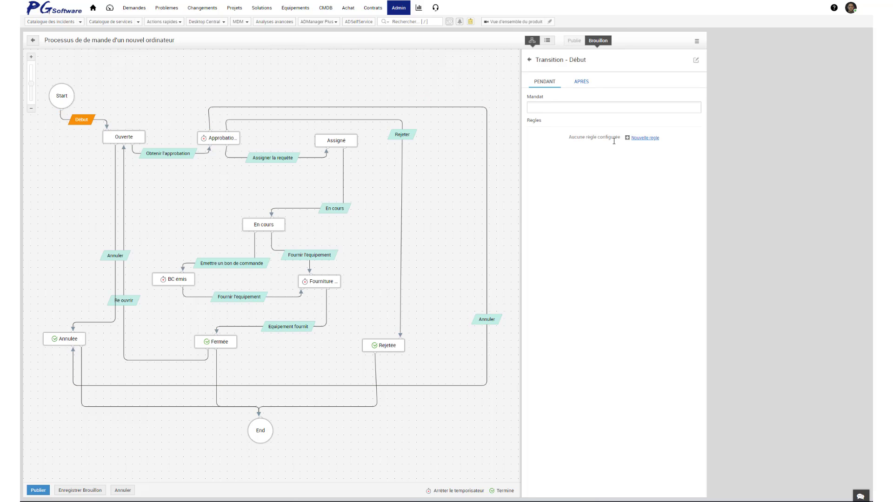
{"action": "left_click", "coordinate": [644, 140]}
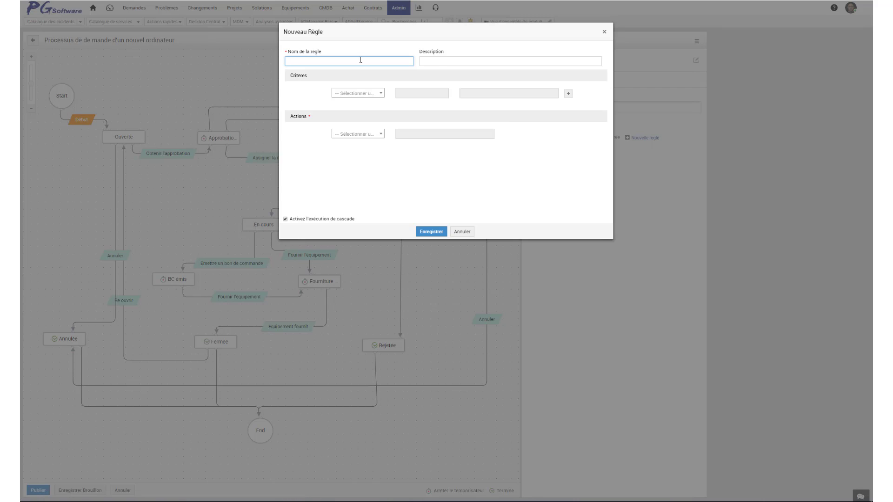
{"action": "type", "text": "Validation de la catégorie"}
{"action": "left_click", "coordinate": [379, 94]}
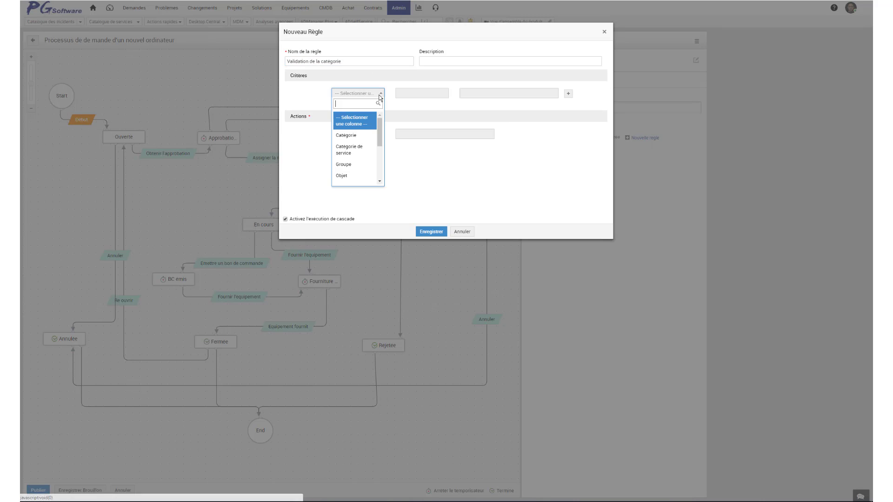
{"action": "left_click", "coordinate": [356, 135]}
{"action": "left_click", "coordinate": [421, 93]}
{"action": "left_click", "coordinate": [414, 130]}
{"action": "left_click", "coordinate": [507, 93]}
{"action": "left_click", "coordinate": [535, 164]}
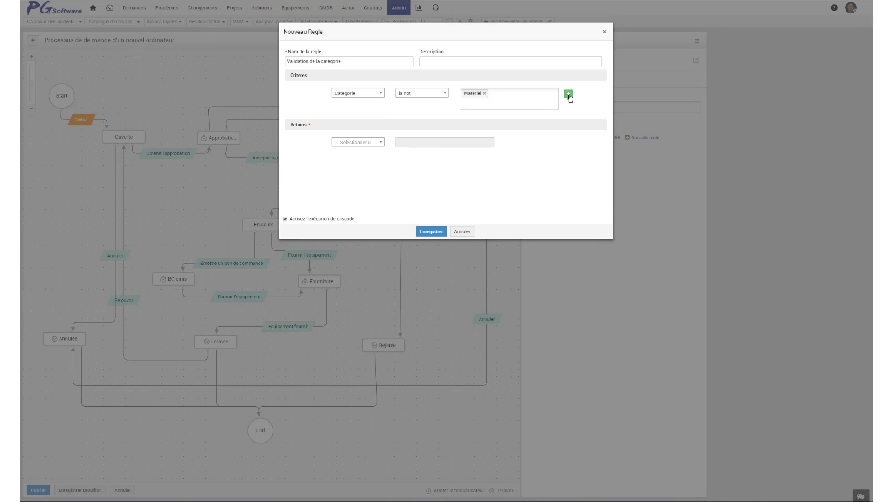
Add a second rule criterion: Sous-catégorie is not Matériel > Ordinateur fixe or Matériel > Ordinateur portable.
{"action": "left_click", "coordinate": [569, 94]}
{"action": "left_click", "coordinate": [369, 119]}
{"action": "left_click", "coordinate": [372, 144]}
{"action": "left_click", "coordinate": [432, 119]}
{"action": "left_click", "coordinate": [434, 171]}
{"action": "left_click", "coordinate": [520, 119]}
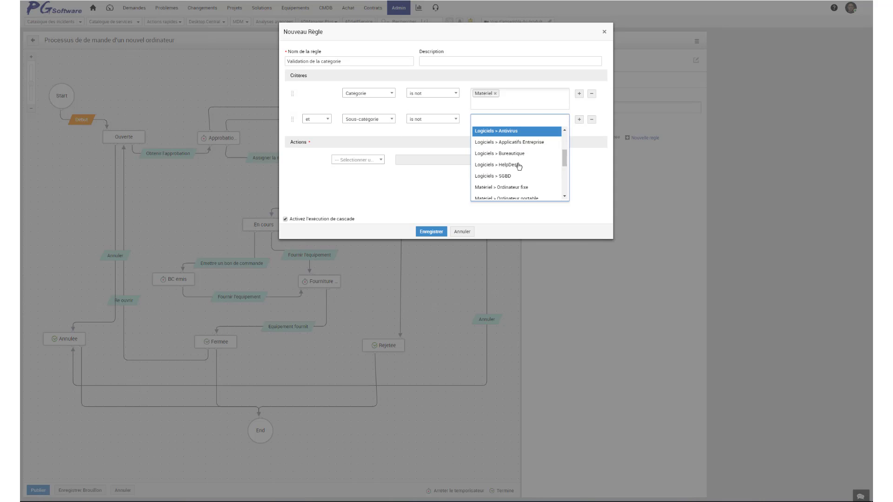
{"action": "scroll", "coordinate": [560, 163], "scroll_direction": "down", "scroll_amount": 2}
{"action": "left_click", "coordinate": [529, 167]}
{"action": "scroll", "coordinate": [528, 186], "scroll_direction": "up", "scroll_amount": 2}
{"action": "left_click", "coordinate": [529, 197]}
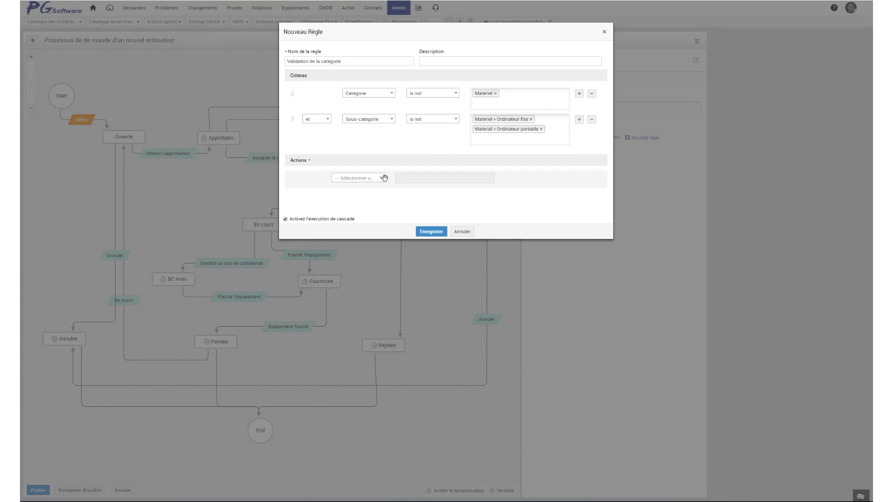
Set the rule's action to Negate with the message "Vous etes sur le point de creer une demande de nouvel ordinateur. Utilisez la classification appropriee" and save.
{"action": "left_click", "coordinate": [382, 179]}
{"action": "left_click", "coordinate": [359, 232]}
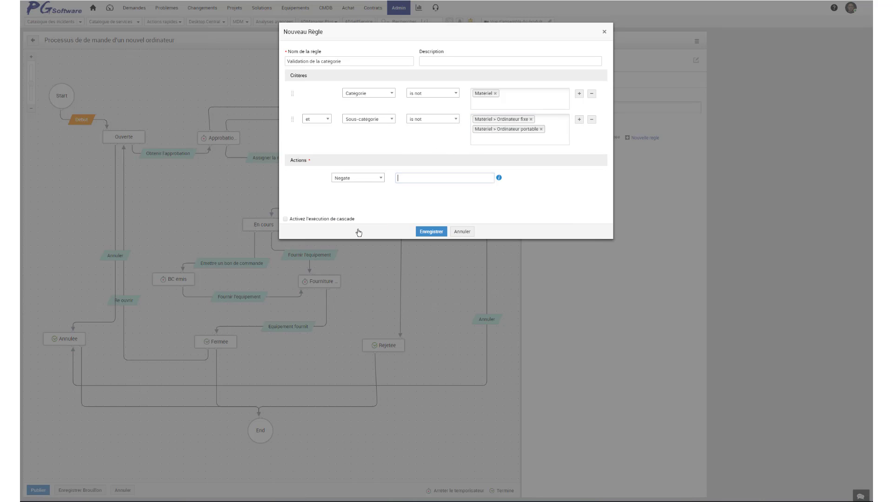
{"action": "left_click", "coordinate": [411, 179]}
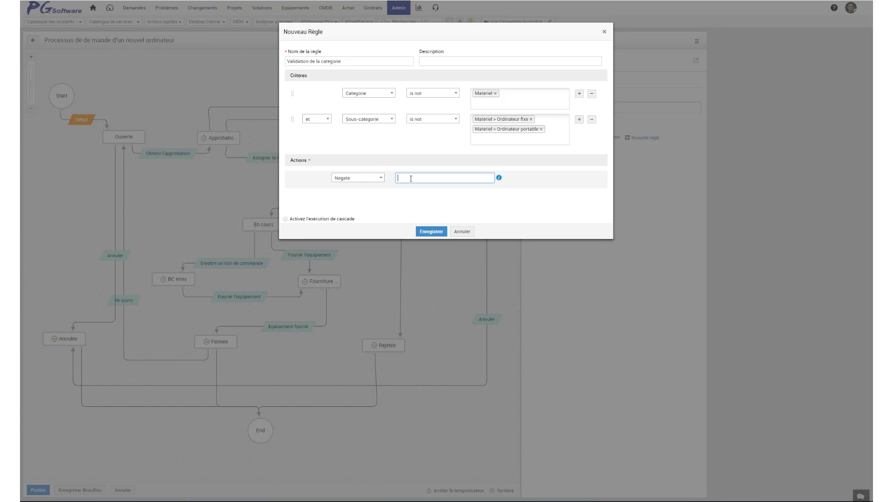
{"action": "type", "text": "Vous etes sur le point de creer une demande d"}
{"action": "type", "text": "e nouvel ordinateur. Utilisez la"}
{"action": "type", "text": " classification appropriee"}
{"action": "left_click", "coordinate": [430, 233]}
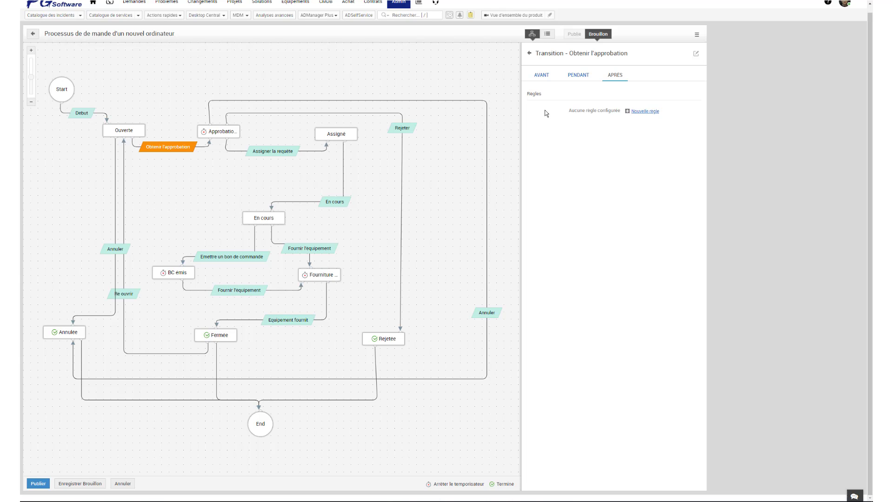
{"action": "left_click", "coordinate": [542, 75]}
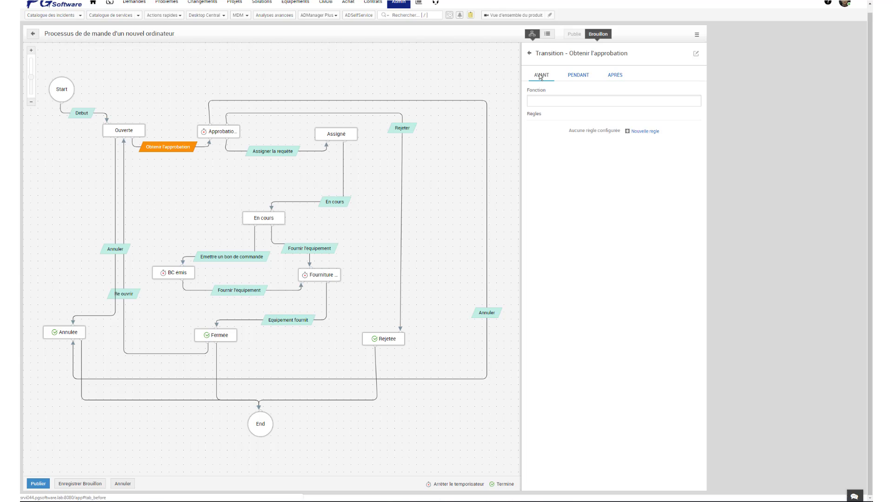
{"action": "left_click", "coordinate": [579, 75]}
{"action": "left_click", "coordinate": [613, 78]}
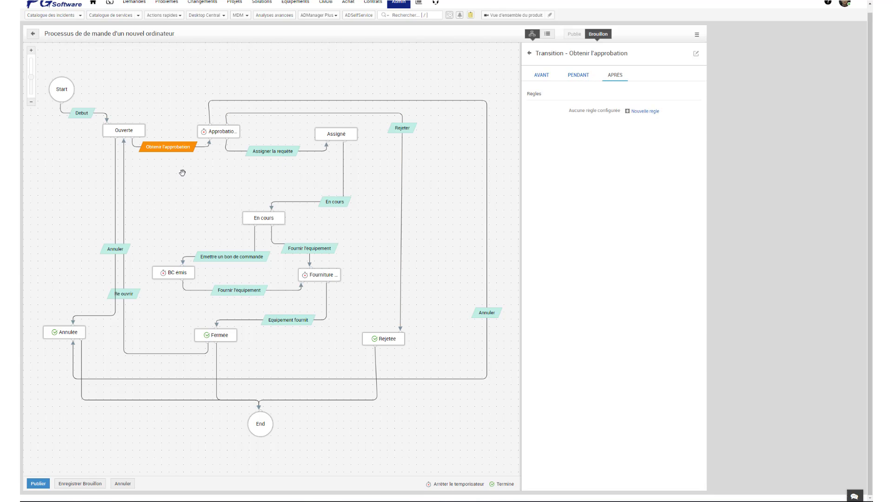
Add an "Approbation" rule to the Avant stage of the Assigner la requête transition, requiring État de l'approbation is Approved.
{"action": "left_click", "coordinate": [263, 152]}
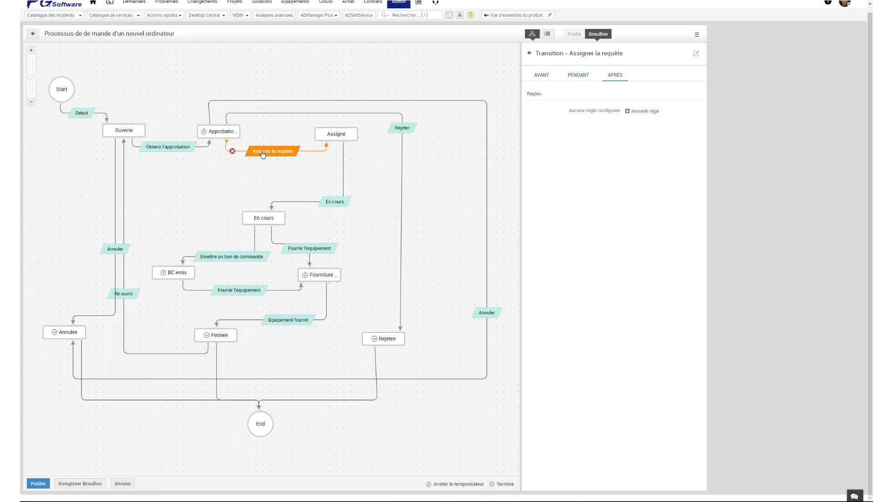
{"action": "left_click", "coordinate": [548, 76]}
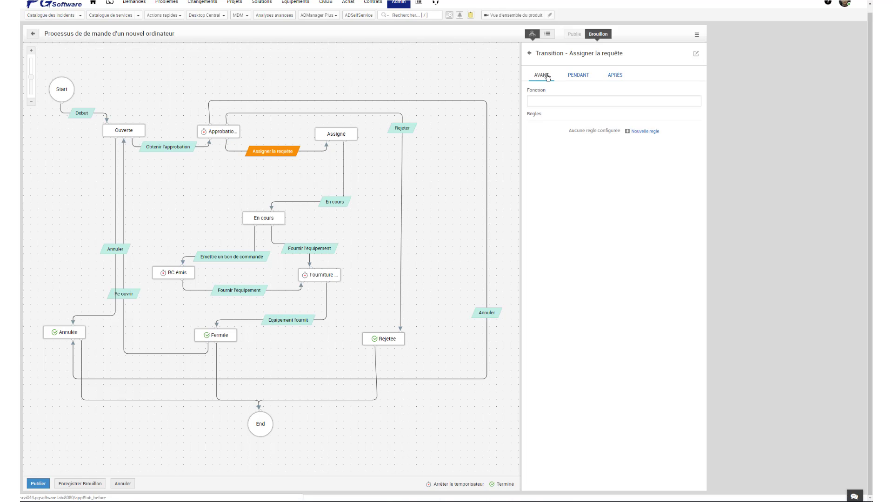
{"action": "left_click", "coordinate": [638, 132]}
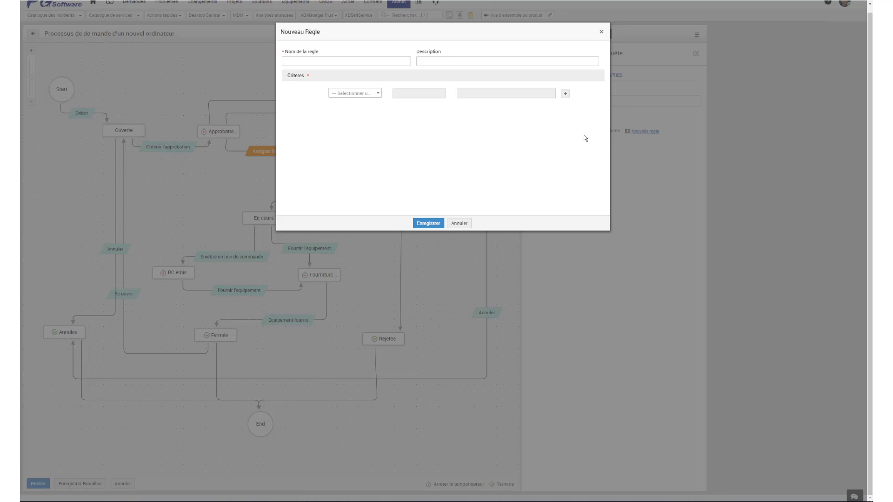
{"action": "left_click", "coordinate": [316, 62]}
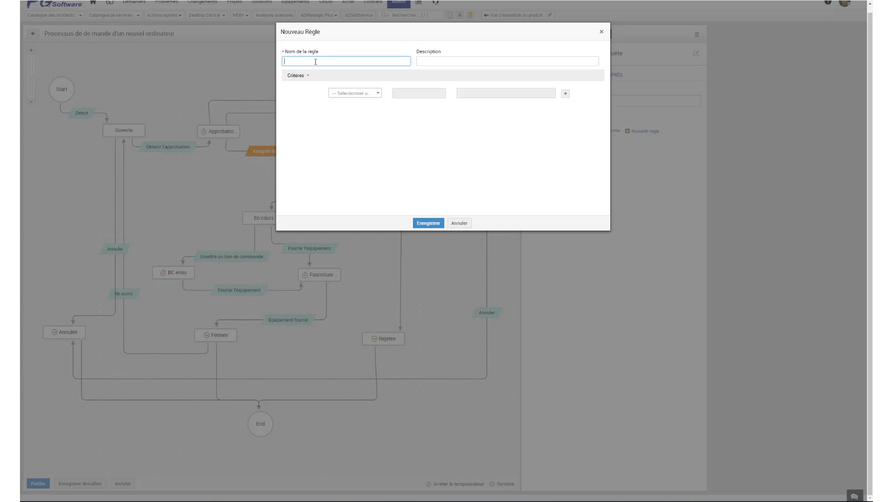
{"action": "type", "text": "Approbation"}
{"action": "left_click", "coordinate": [351, 93]}
{"action": "scroll", "coordinate": [354, 149], "scroll_direction": "down", "scroll_amount": 3}
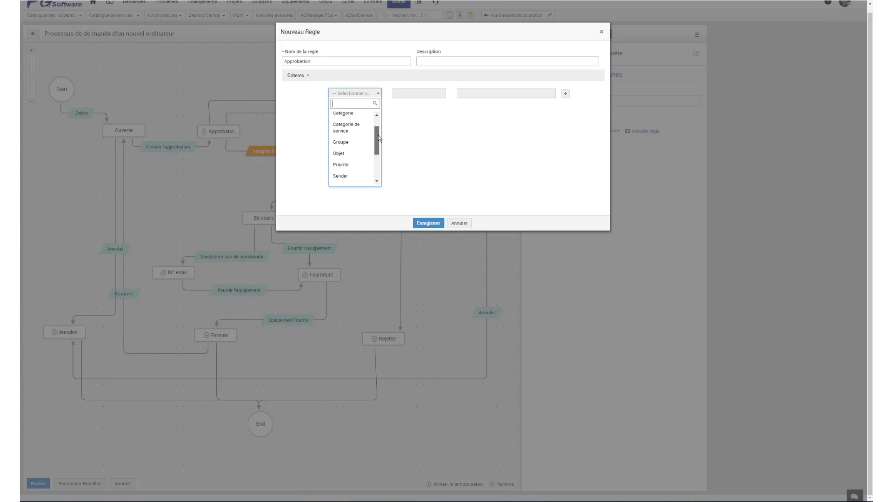
{"action": "left_click", "coordinate": [372, 170]}
{"action": "left_click", "coordinate": [421, 122]}
{"action": "key", "text": "Return"}
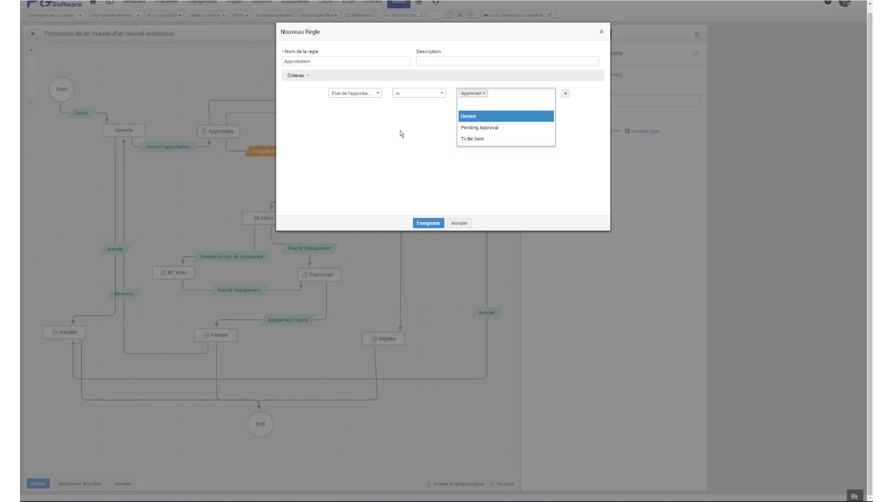
{"action": "left_click", "coordinate": [427, 223]}
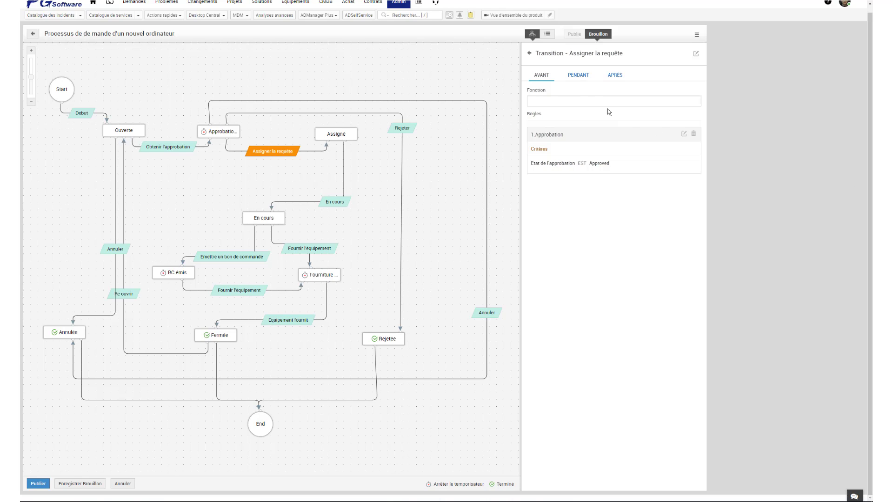
Make Technicien a mandatory field in the Pendant stage of the Assigner la requête transition.
{"action": "left_click", "coordinate": [578, 76]}
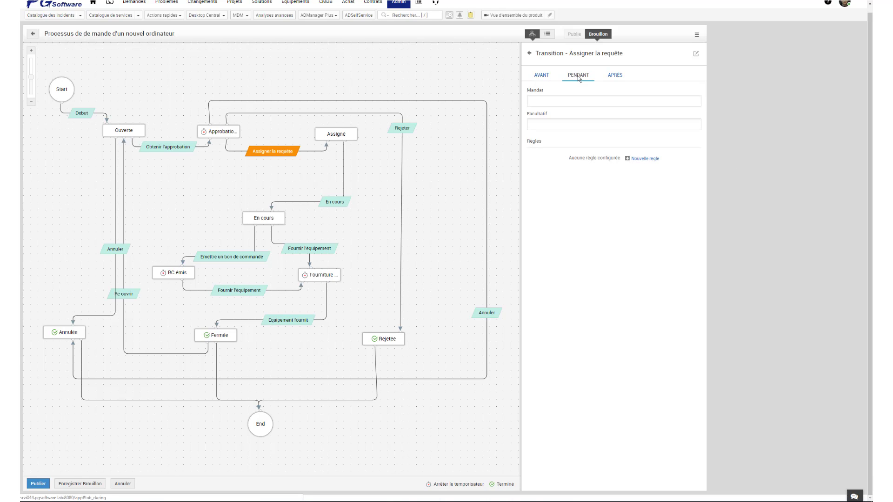
{"action": "left_click", "coordinate": [553, 100]}
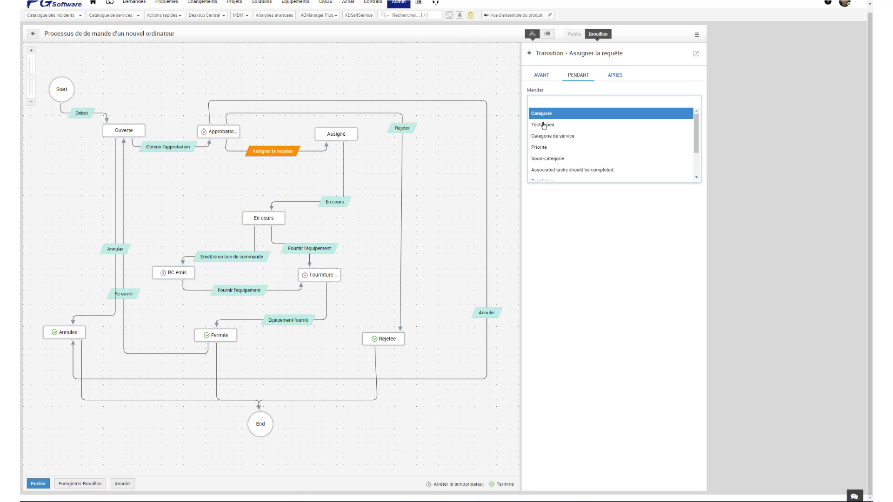
{"action": "left_click", "coordinate": [544, 125]}
{"action": "left_click", "coordinate": [584, 230]}
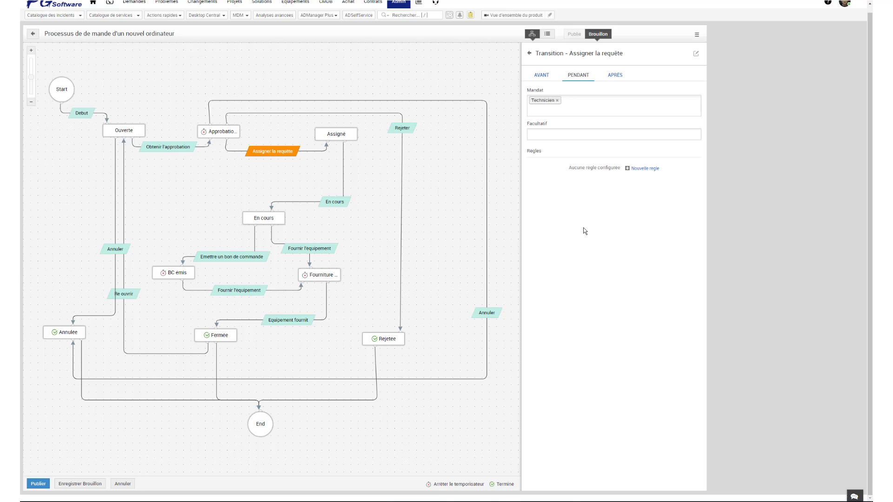
Start a new rule in the Après stage of the Assigner la requête transition and begin adding an e-mail notification to it.
{"action": "left_click", "coordinate": [614, 76]}
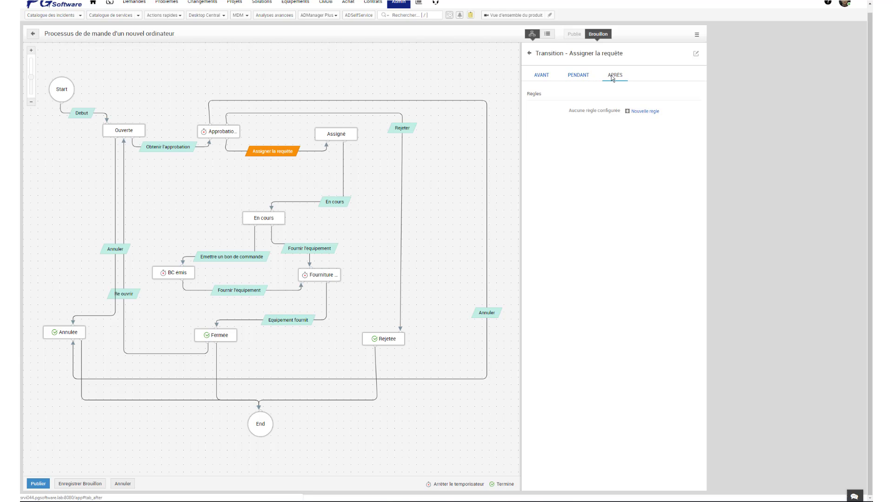
{"action": "left_click", "coordinate": [648, 112]}
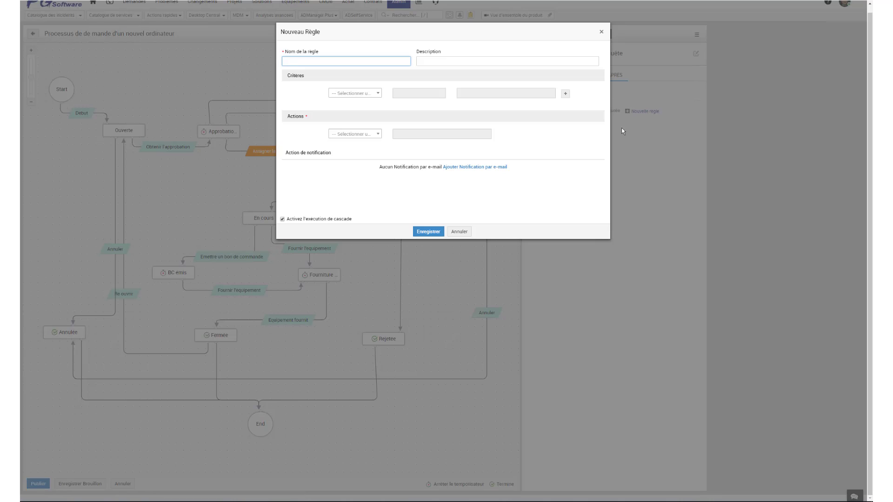
{"action": "left_click", "coordinate": [486, 168]}
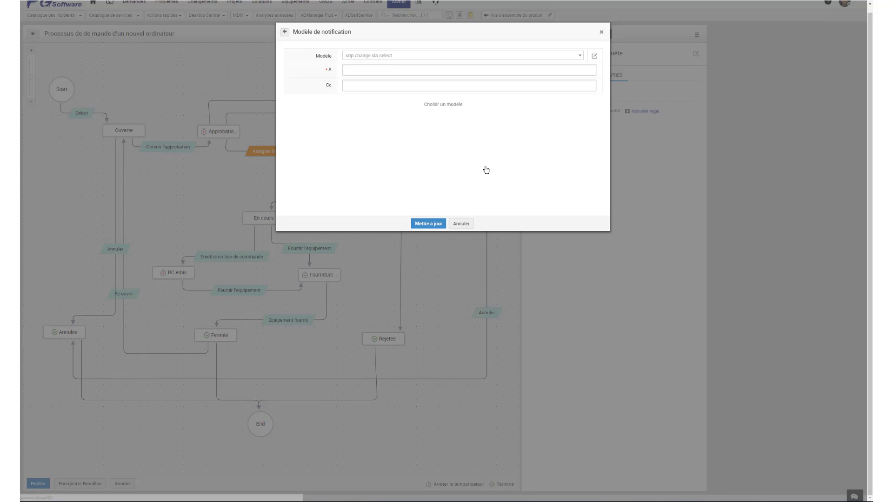
{"action": "left_click", "coordinate": [581, 56]}
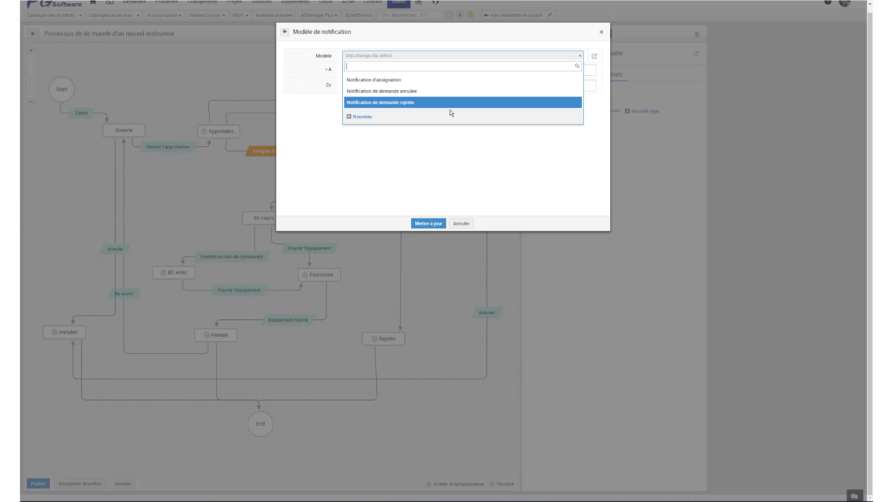
{"action": "left_click", "coordinate": [361, 117]}
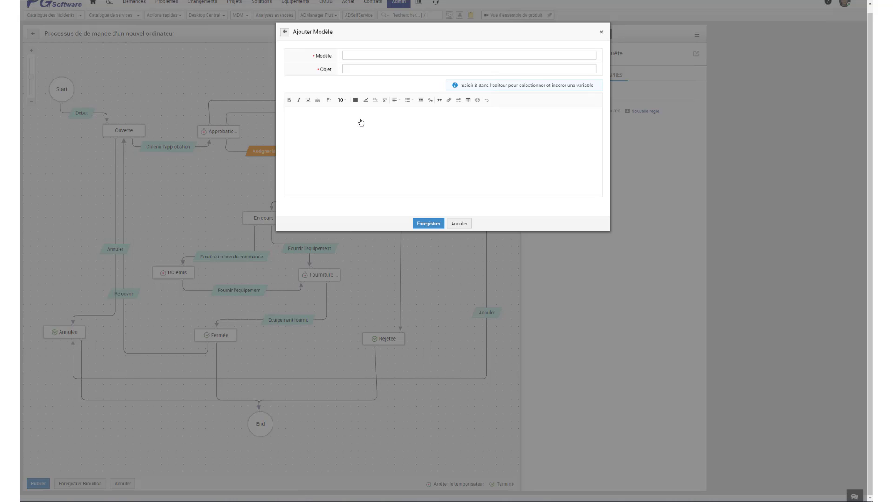
{"action": "left_click", "coordinate": [357, 69]}
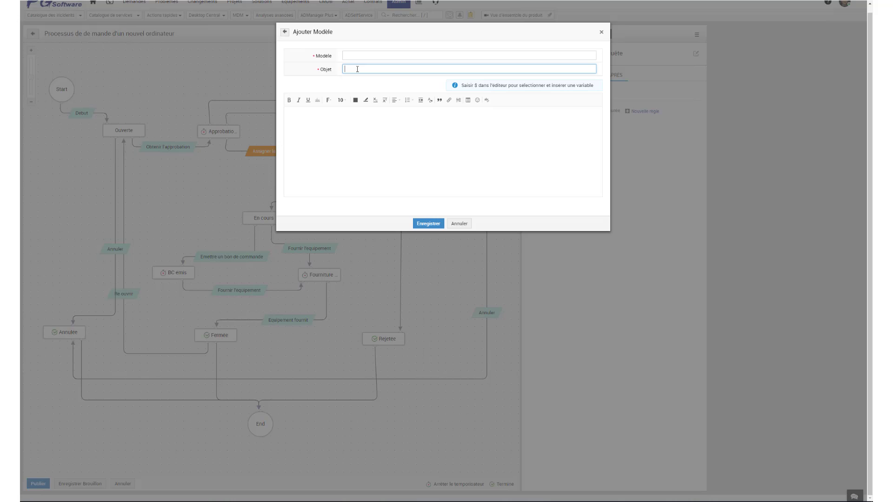
{"action": "type", "text": "$"}
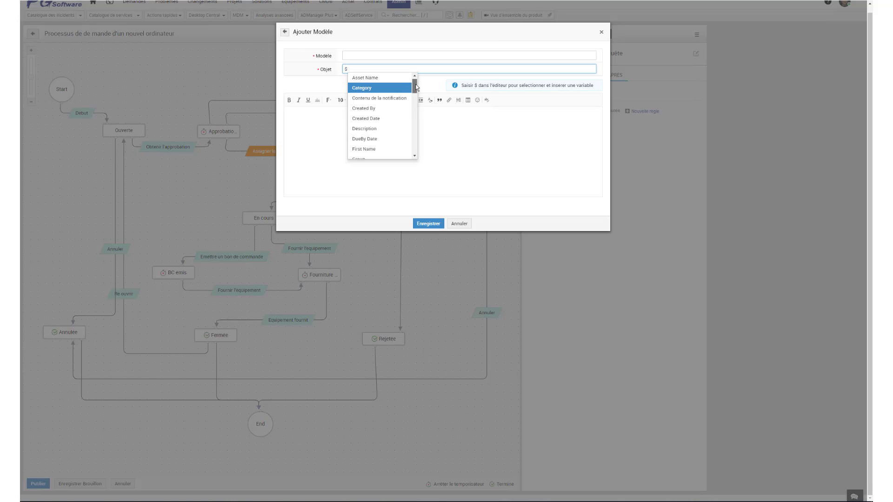
{"action": "left_click_drag", "start_coordinate": [412, 84], "coordinate": [419, 150]}
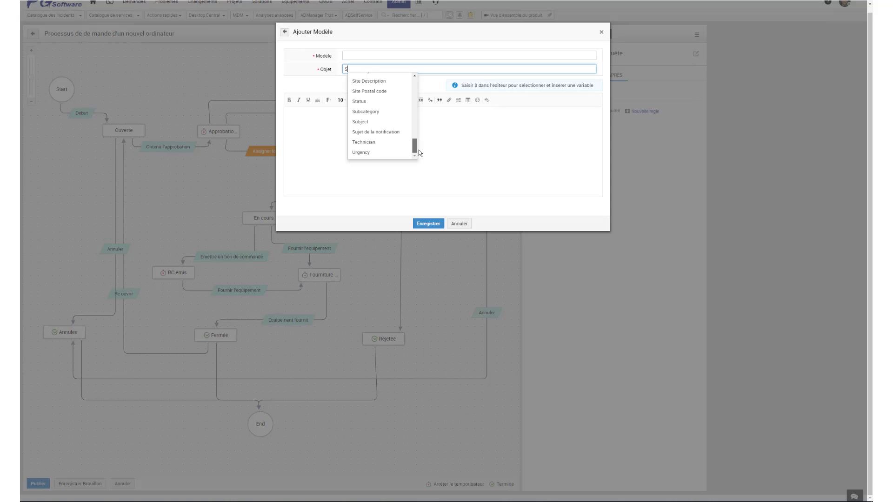
{"action": "left_click", "coordinate": [303, 120]}
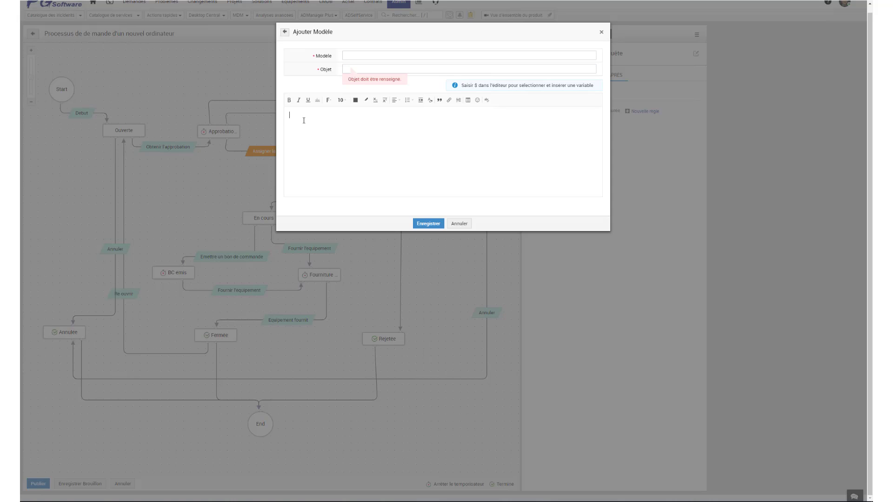
{"action": "type", "text": "$"}
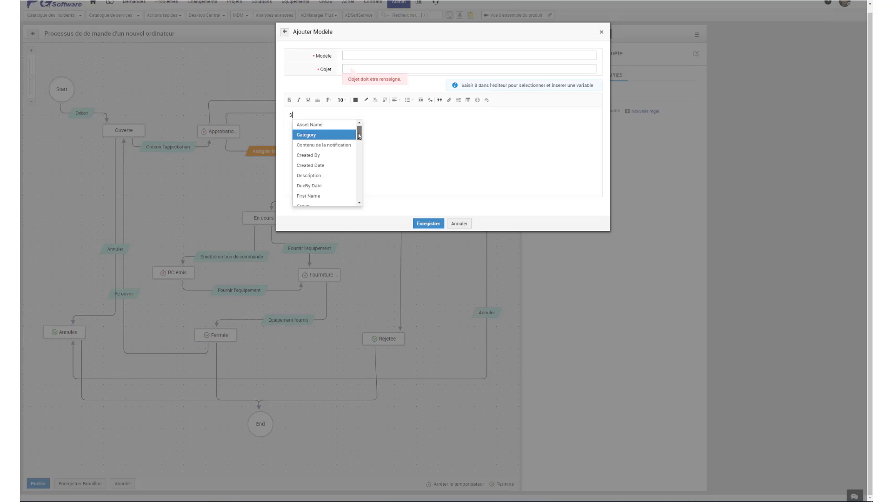
{"action": "left_click_drag", "start_coordinate": [359, 136], "coordinate": [361, 158]}
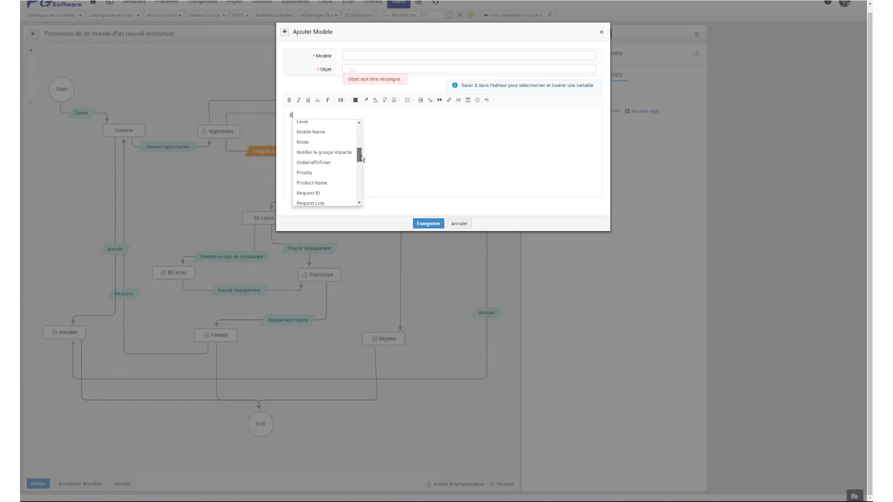
{"action": "left_click", "coordinate": [406, 153]}
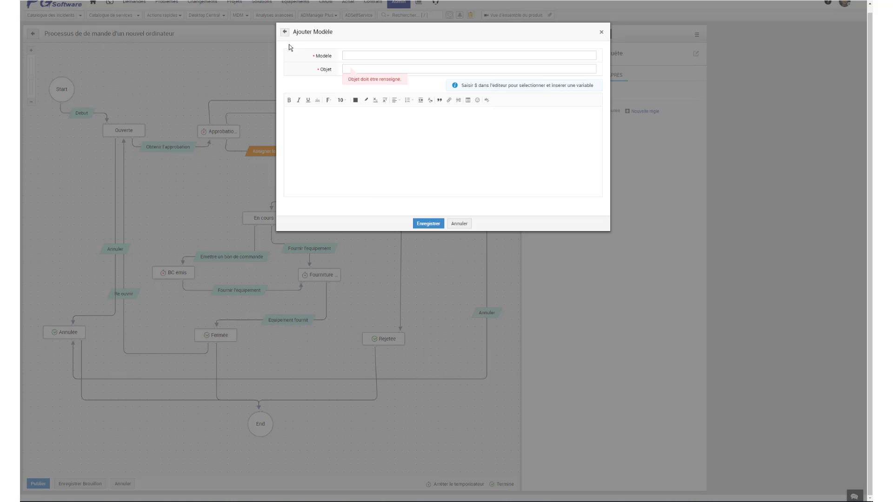
{"action": "left_click", "coordinate": [285, 33]}
Add the Notification d'assignation template as the rule's e-mail notification, addressed to $Requester and $Ticket_Owner.
{"action": "left_click", "coordinate": [393, 56]}
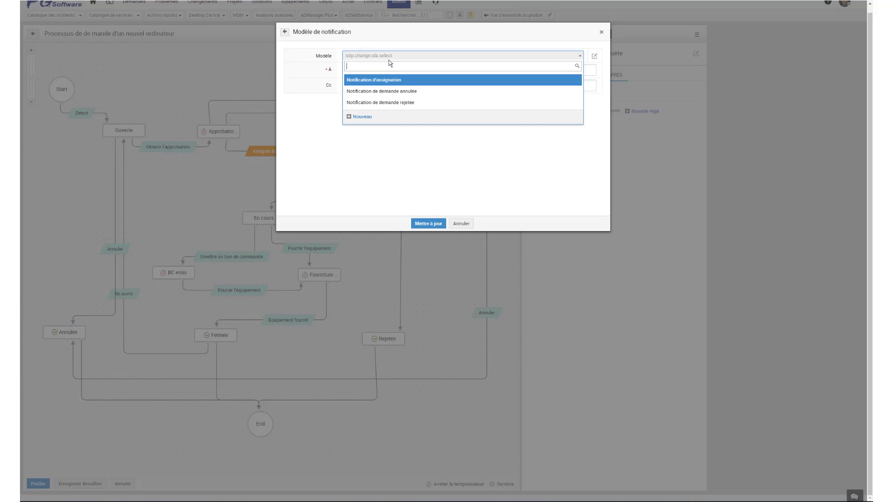
{"action": "left_click", "coordinate": [376, 80]}
{"action": "left_click", "coordinate": [371, 70]}
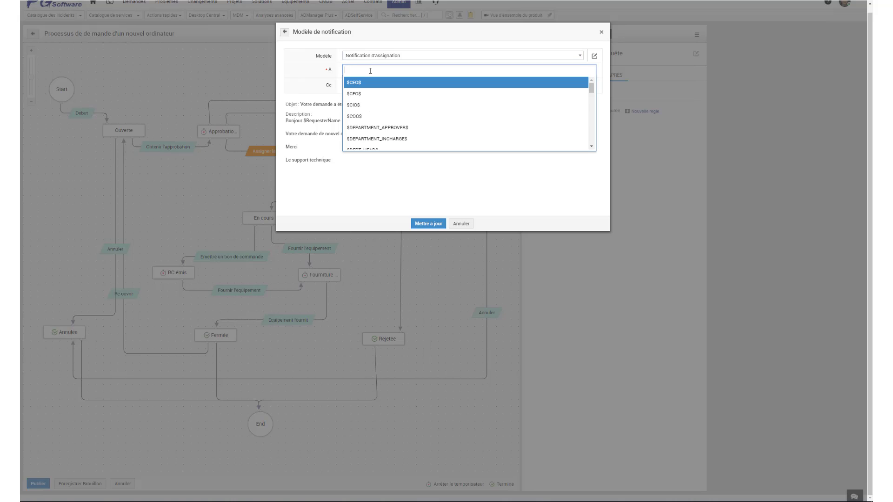
{"action": "type", "text": "req"}
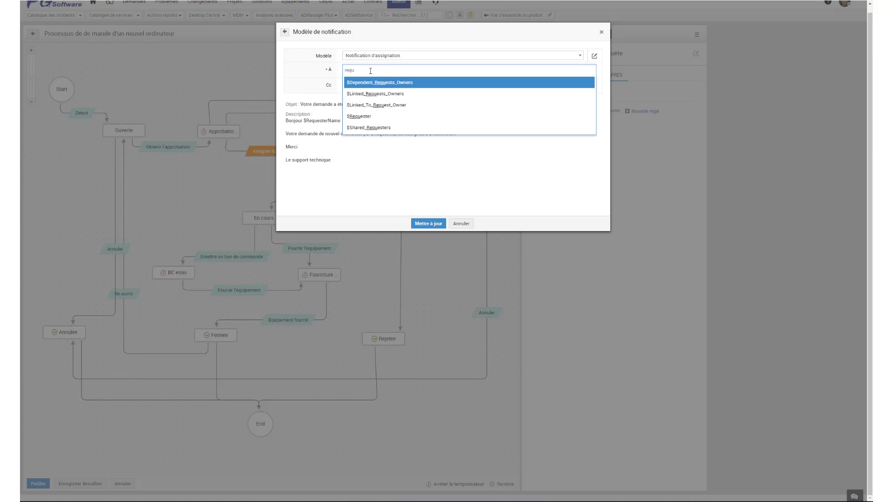
{"action": "type", "text": "u"}
{"action": "left_click", "coordinate": [359, 116]}
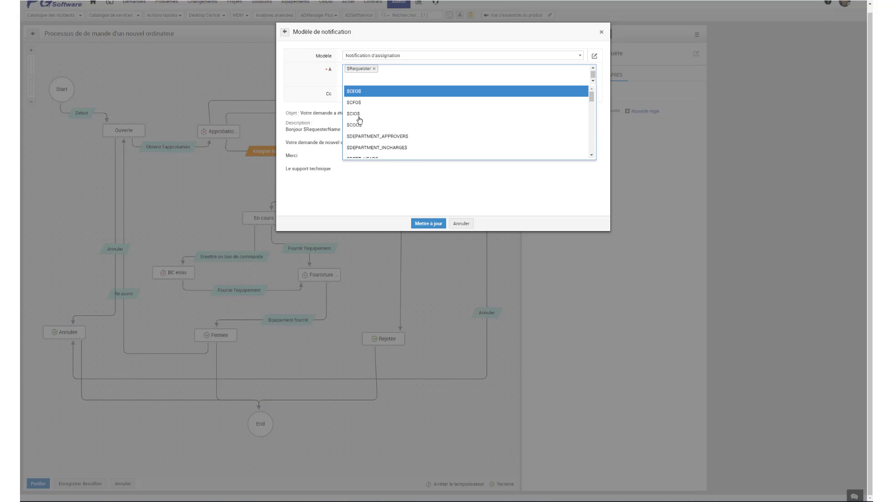
{"action": "type", "text": "t"}
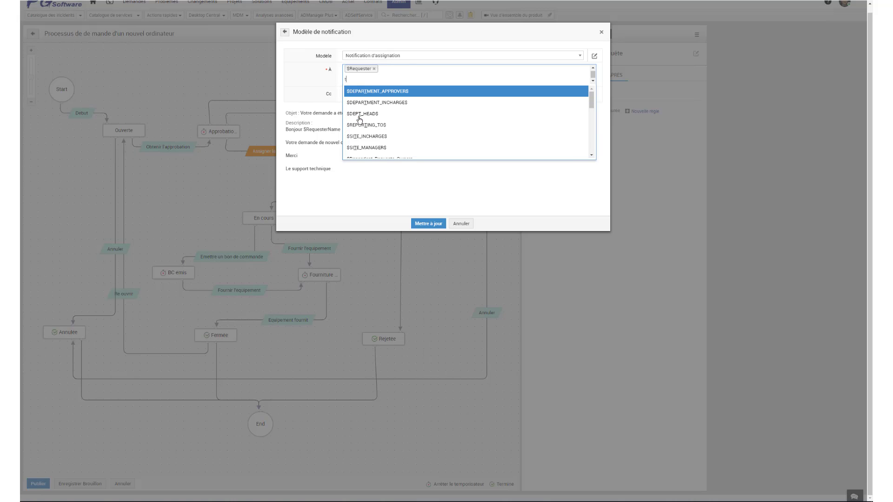
{"action": "type", "text": "ick"}
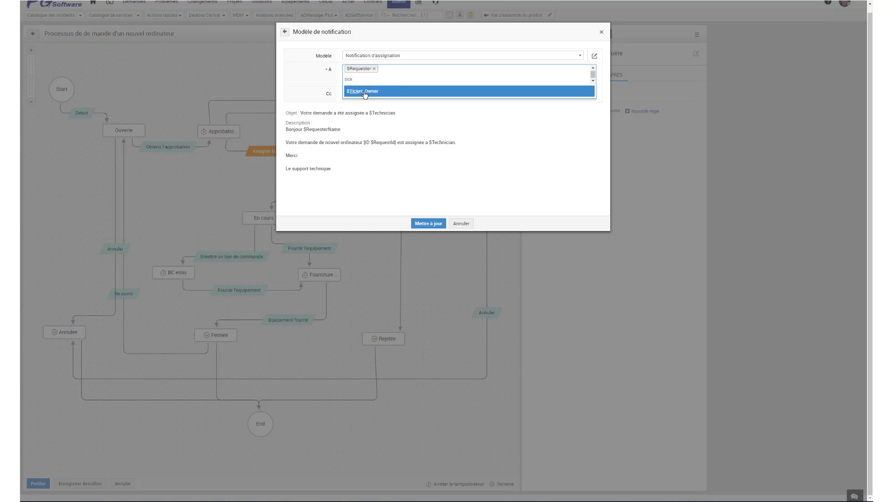
{"action": "left_click", "coordinate": [364, 92]}
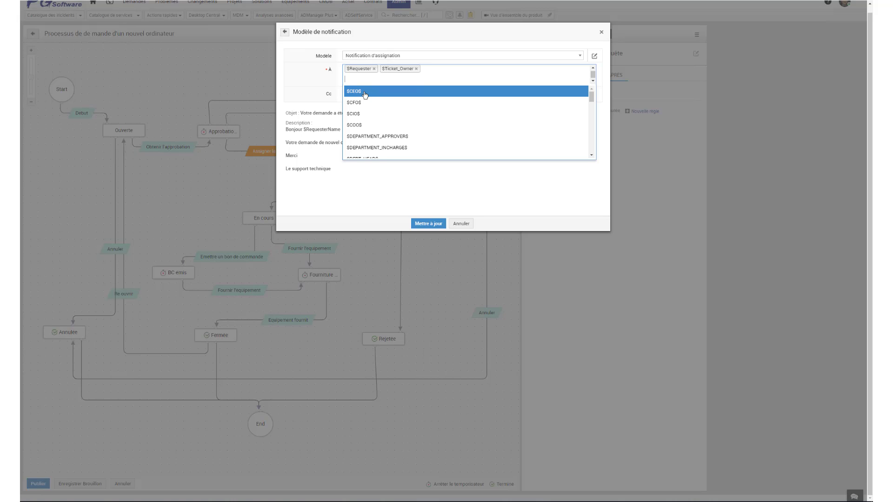
{"action": "left_click", "coordinate": [369, 182]}
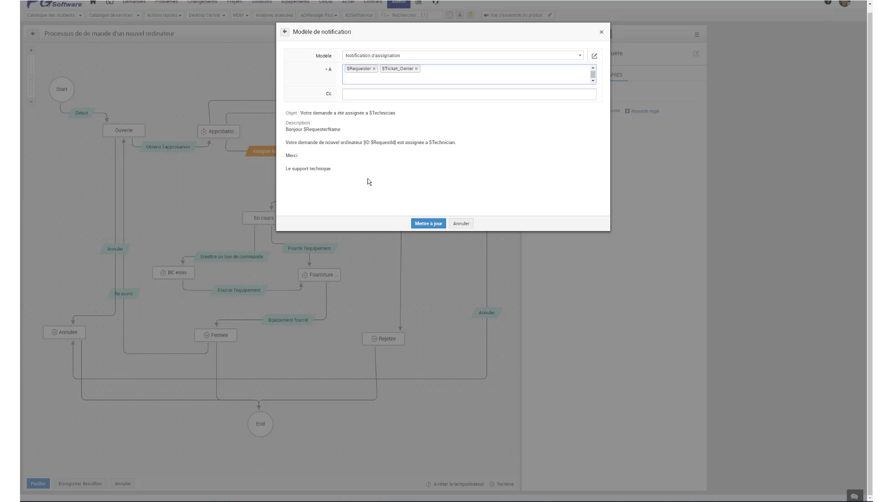
{"action": "left_click", "coordinate": [429, 224]}
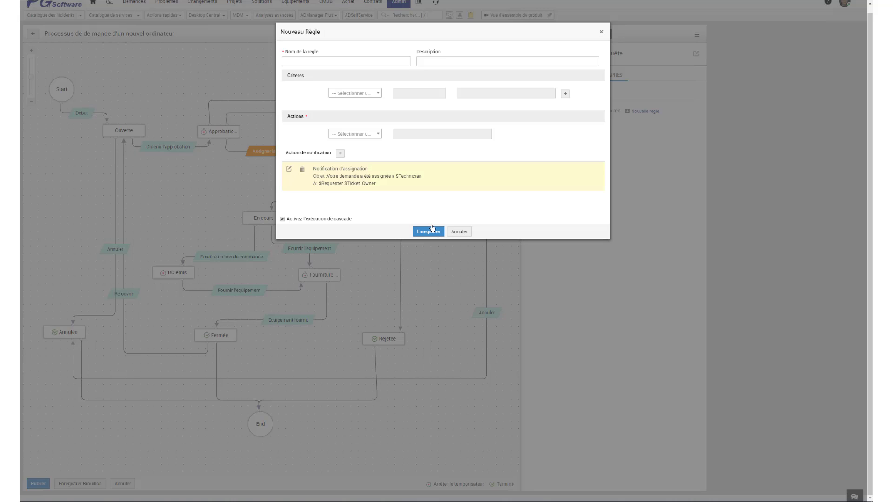
Name the rule "Notification d'assignation" and save it.
{"action": "left_click", "coordinate": [432, 228]}
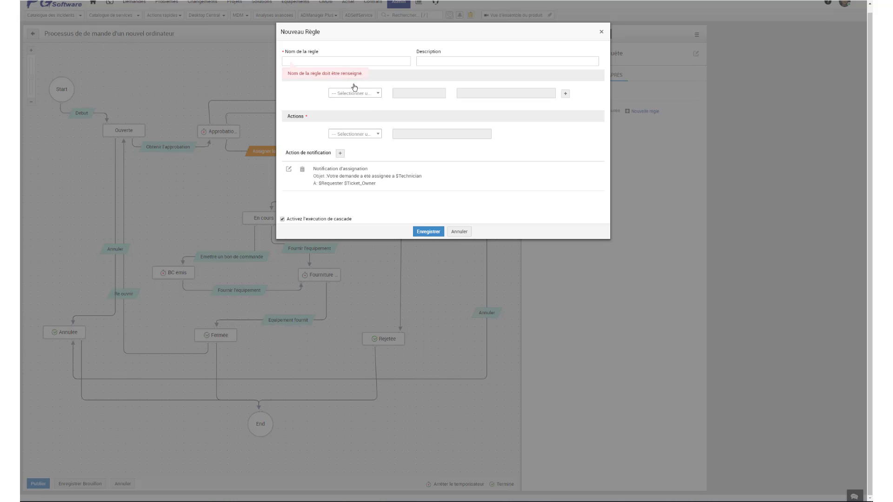
{"action": "left_click", "coordinate": [335, 61]}
{"action": "type", "text": "Notification d'assignation"}
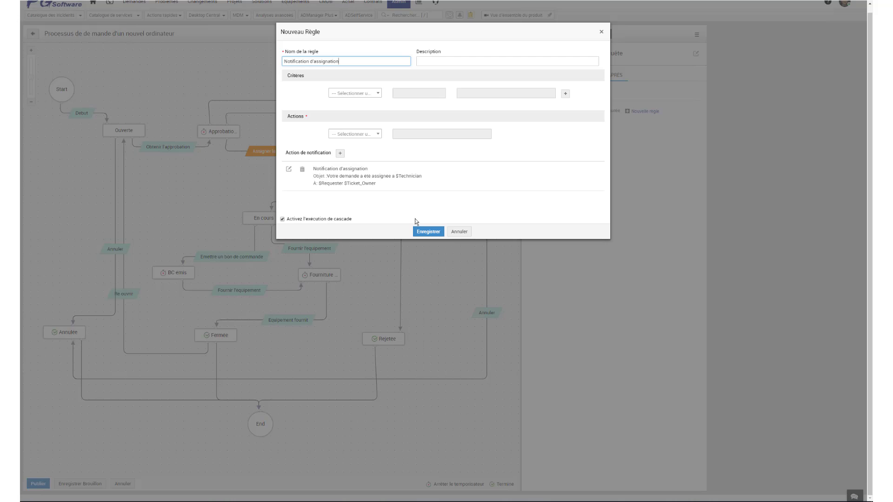
{"action": "left_click", "coordinate": [432, 232]}
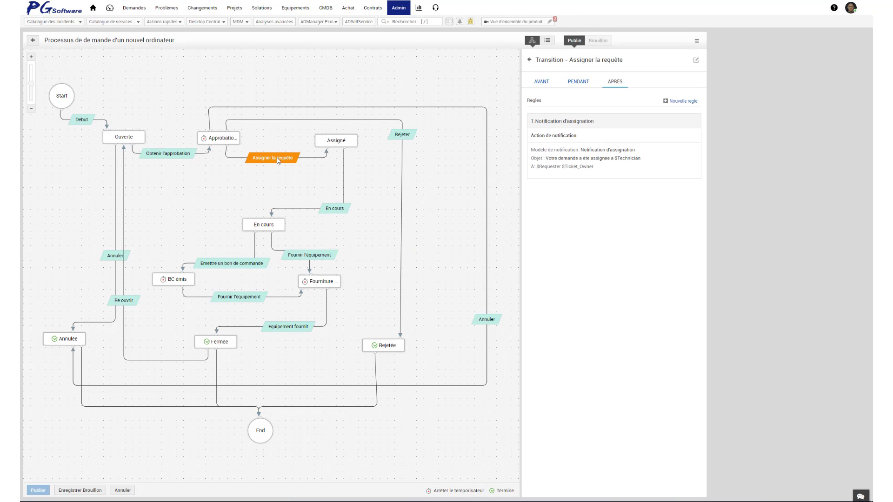
Review the Pendant rule of the Début transition and the Avant, Pendant and Après settings of the Assigner la requête transition.
{"action": "left_click", "coordinate": [81, 119]}
{"action": "left_click", "coordinate": [543, 82]}
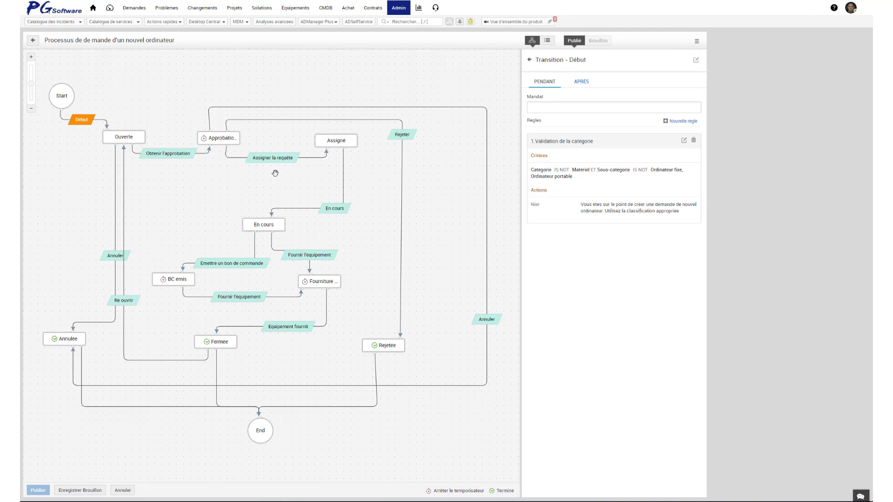
{"action": "left_click", "coordinate": [260, 158]}
{"action": "left_click", "coordinate": [541, 88]}
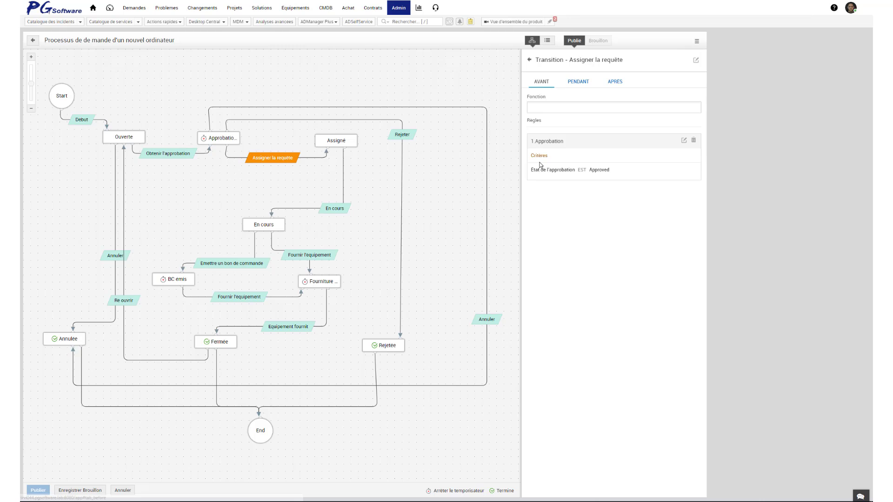
{"action": "left_click", "coordinate": [579, 86]}
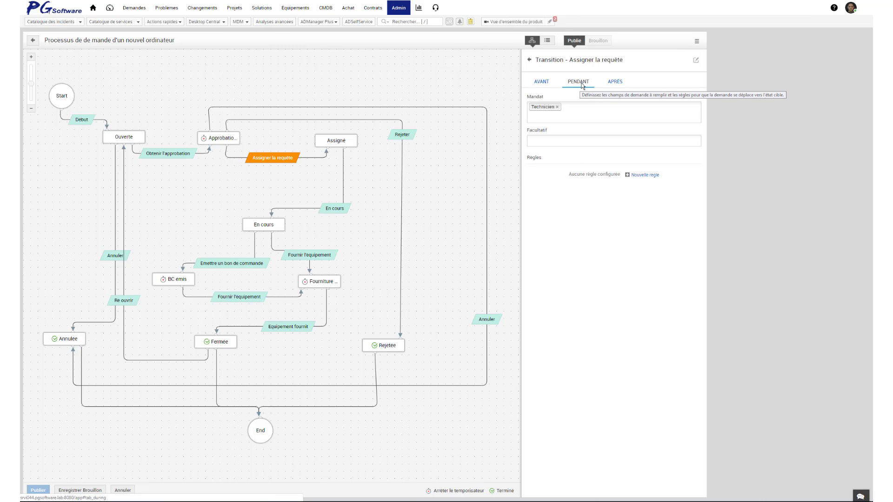
{"action": "left_click", "coordinate": [620, 85]}
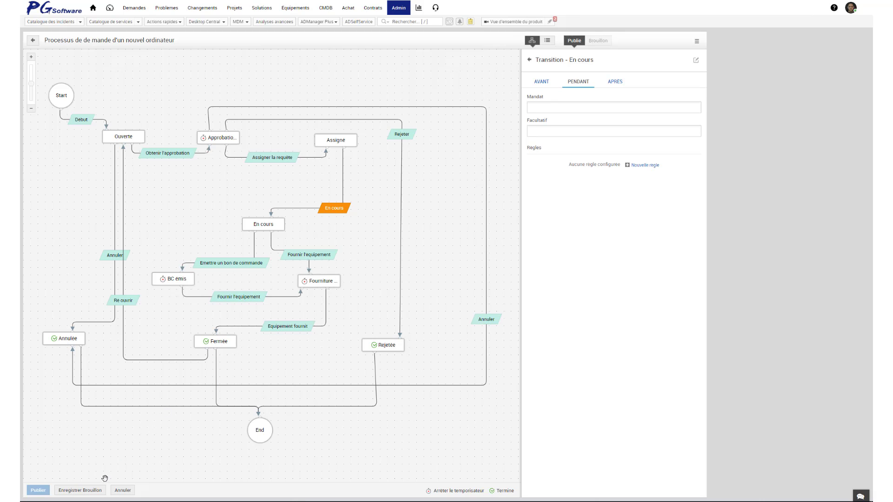
Save the life cycle draft and publish it.
{"action": "left_click", "coordinate": [91, 495]}
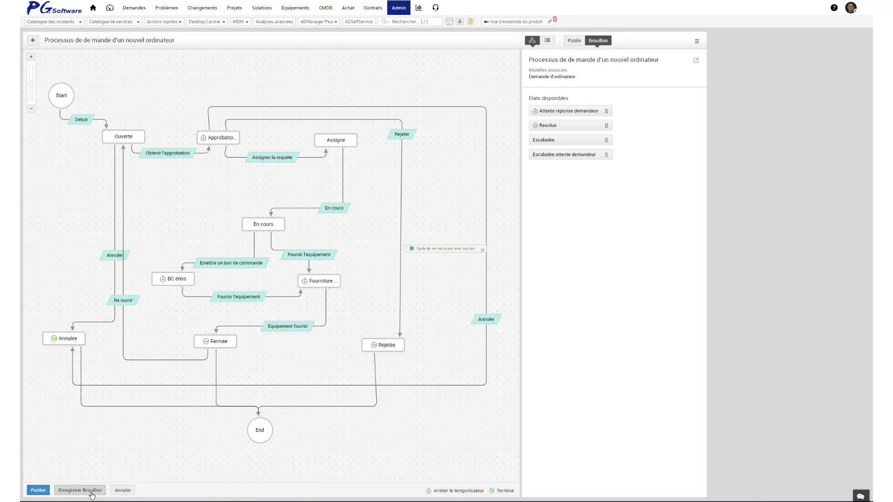
{"action": "left_click", "coordinate": [40, 493]}
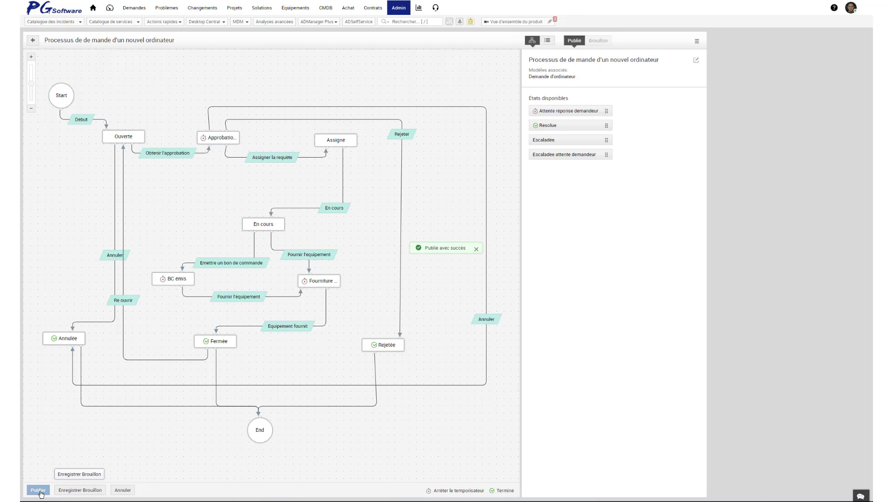
{"action": "left_click", "coordinate": [334, 208]}
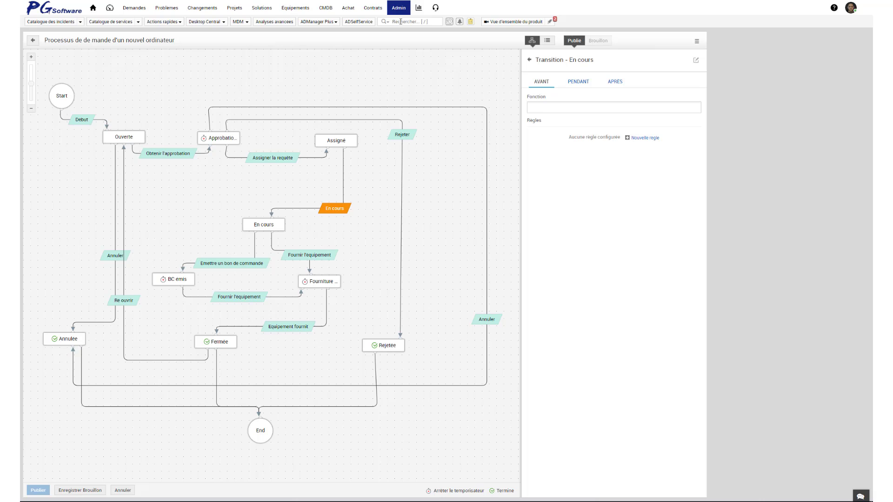
Open the Demande d'ordinateur template in the Matériel category of the administration service catalogue.
{"action": "left_click", "coordinate": [399, 7]}
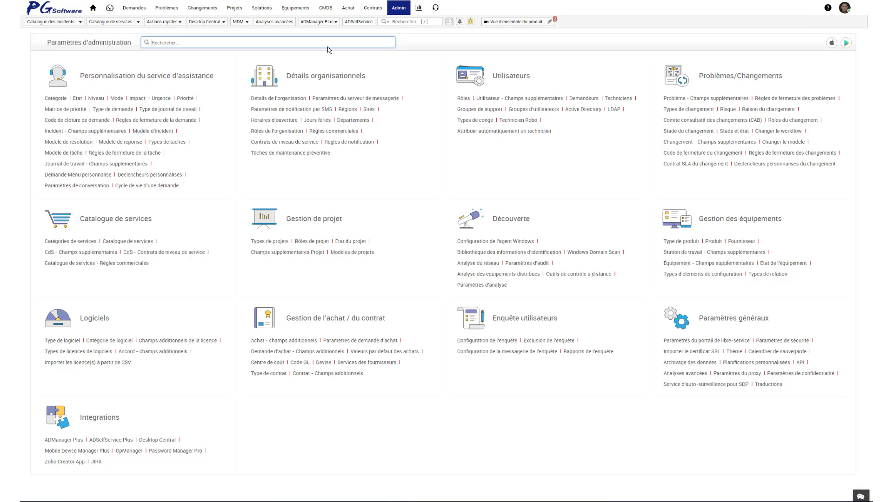
{"action": "left_click", "coordinate": [130, 243]}
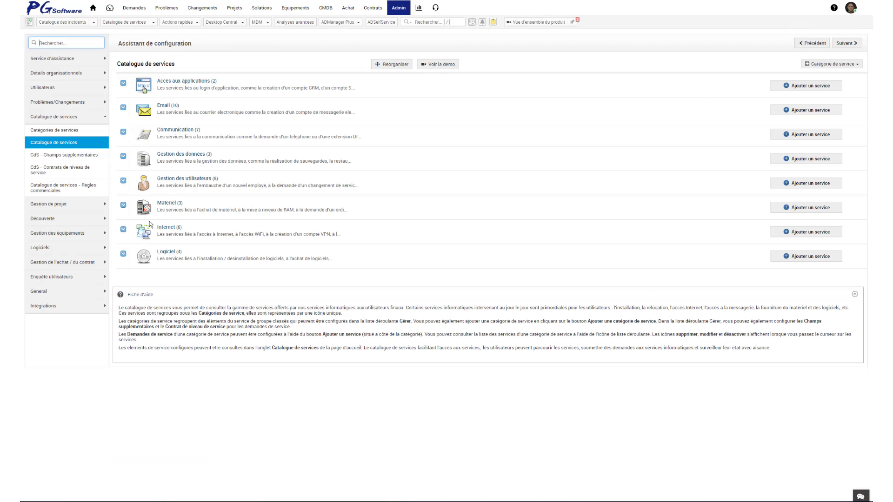
{"action": "left_click", "coordinate": [168, 204]}
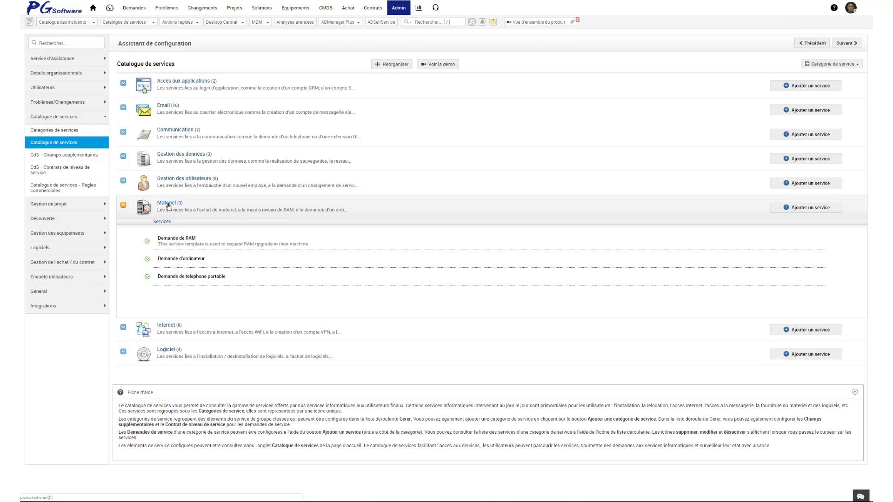
{"action": "left_click", "coordinate": [172, 261]}
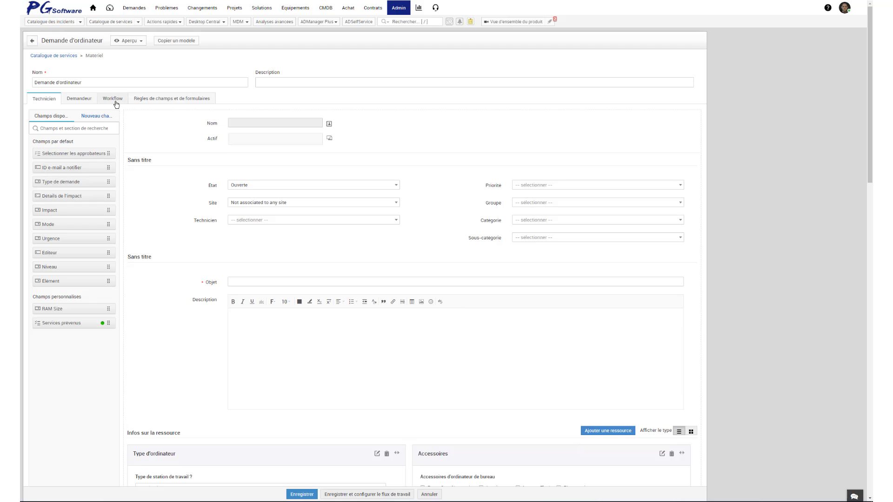
Check the life cycle associated with the Demande d'ordinateur template in its workflow settings.
{"action": "left_click", "coordinate": [113, 98]}
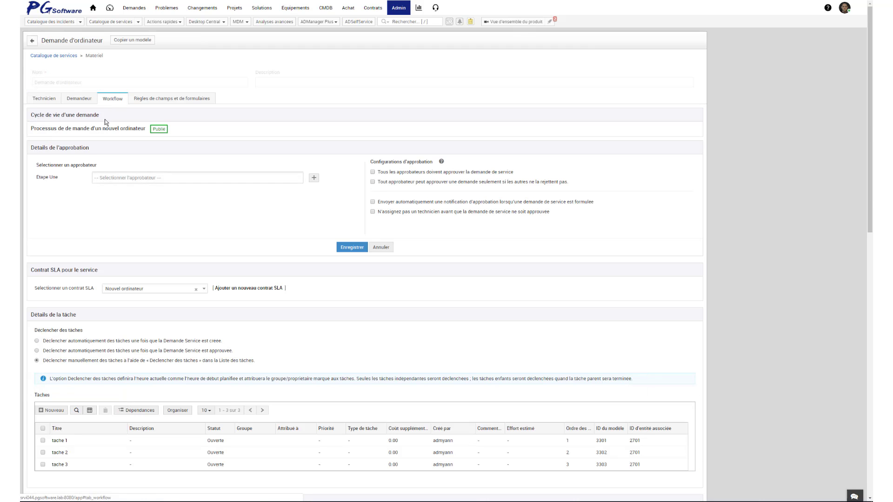
{"action": "left_click", "coordinate": [181, 126]}
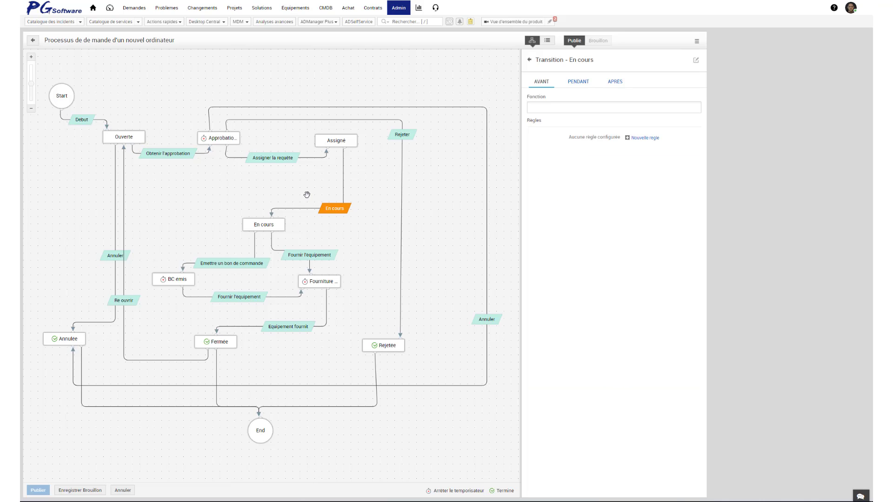
Add Priorité as an optional Pendant field of the Assigner la requête transition, then save the draft and publish the life cycle.
{"action": "left_click", "coordinate": [286, 164]}
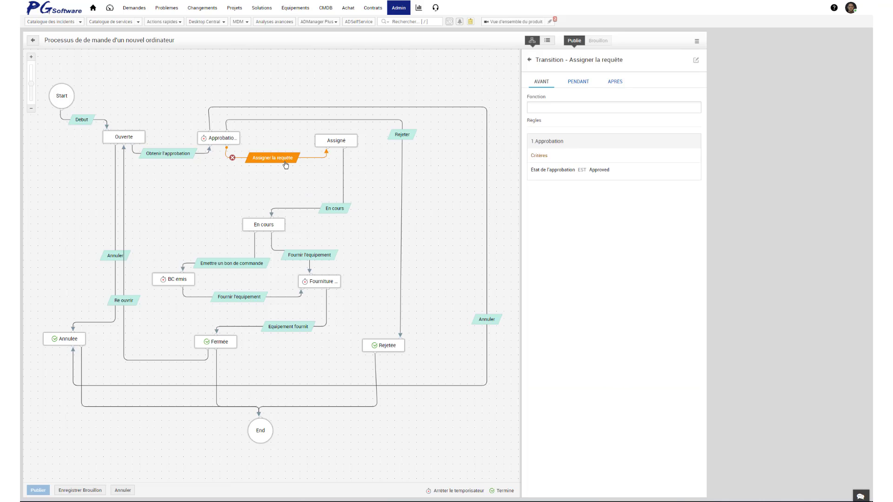
{"action": "left_click", "coordinate": [578, 81]}
{"action": "left_click", "coordinate": [541, 144]}
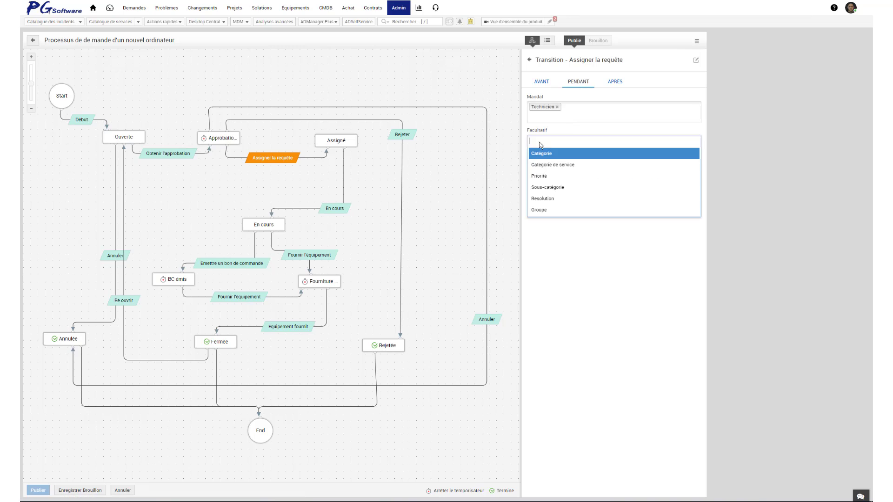
{"action": "left_click", "coordinate": [539, 176]}
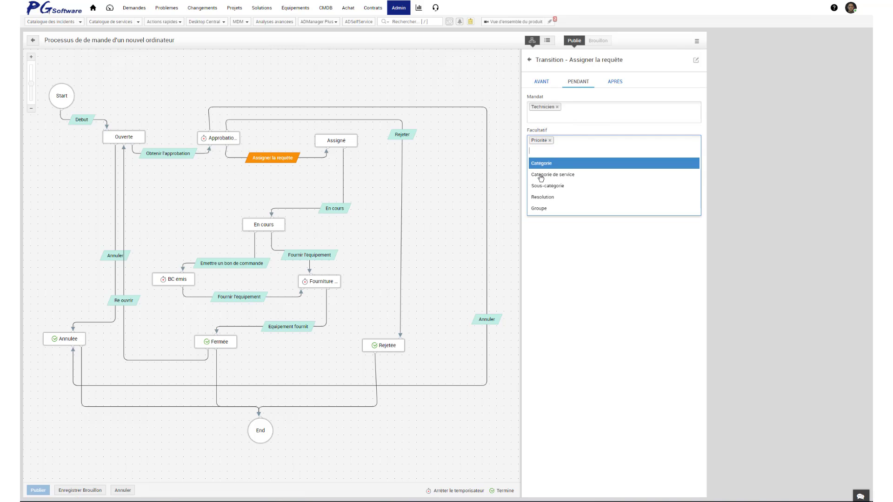
{"action": "left_click", "coordinate": [544, 240]}
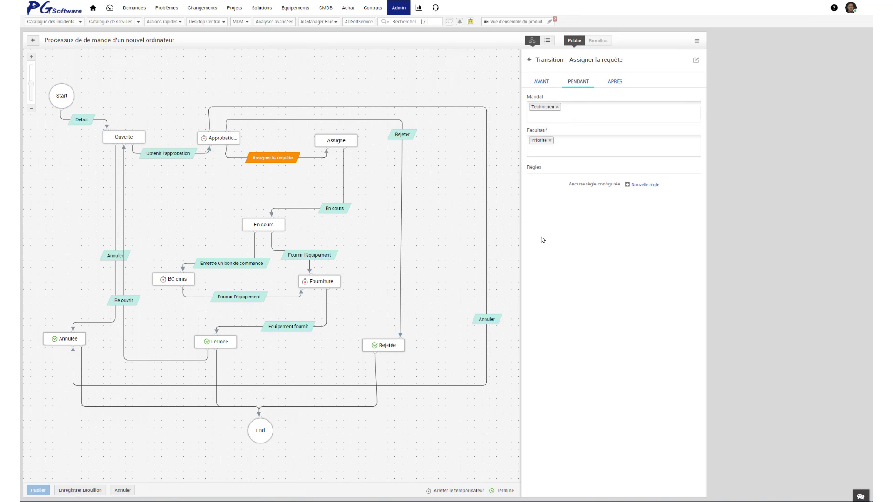
{"action": "left_click", "coordinate": [75, 492]}
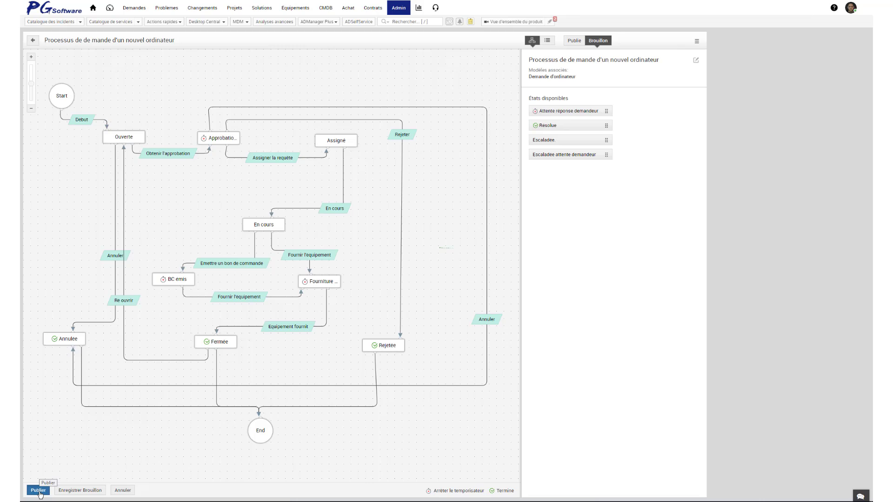
{"action": "left_click", "coordinate": [39, 491]}
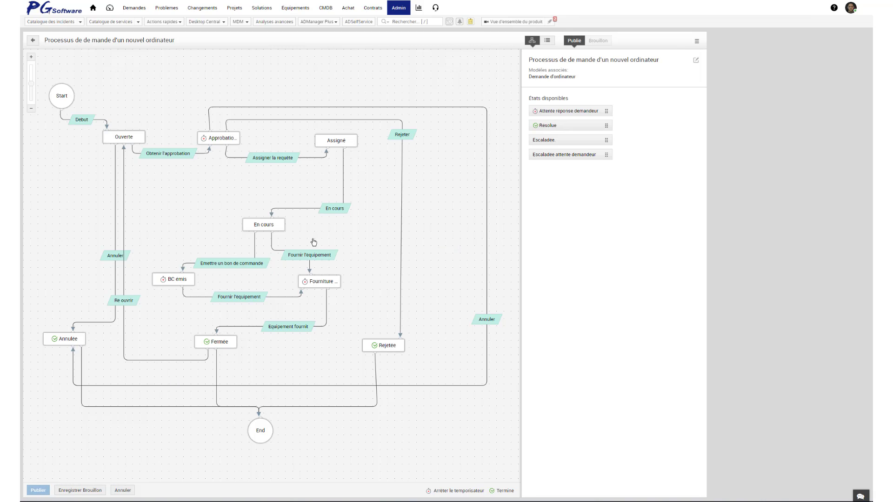
Review the life cycle as a list, examining the transition details of the Approbation en attente and Assigné states.
{"action": "left_click", "coordinate": [549, 41]}
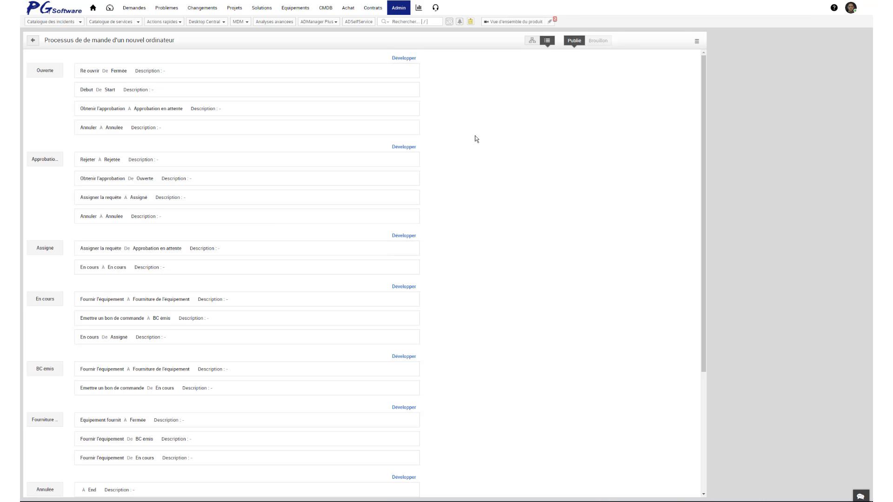
{"action": "left_click", "coordinate": [406, 147]}
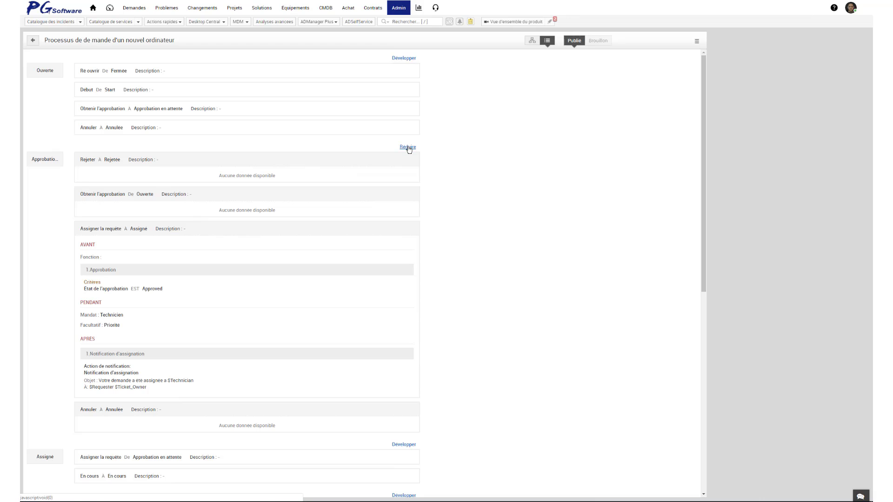
{"action": "left_click", "coordinate": [408, 148]}
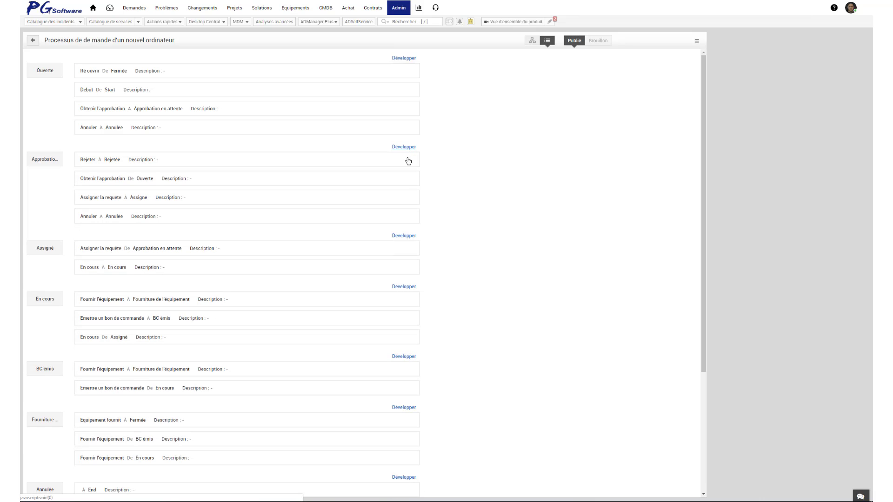
{"action": "left_click", "coordinate": [406, 236]}
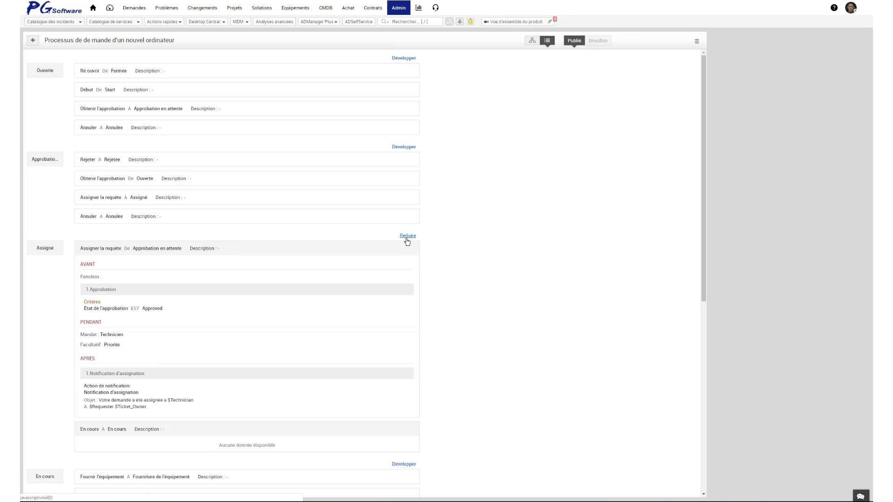
{"action": "left_click", "coordinate": [407, 237]}
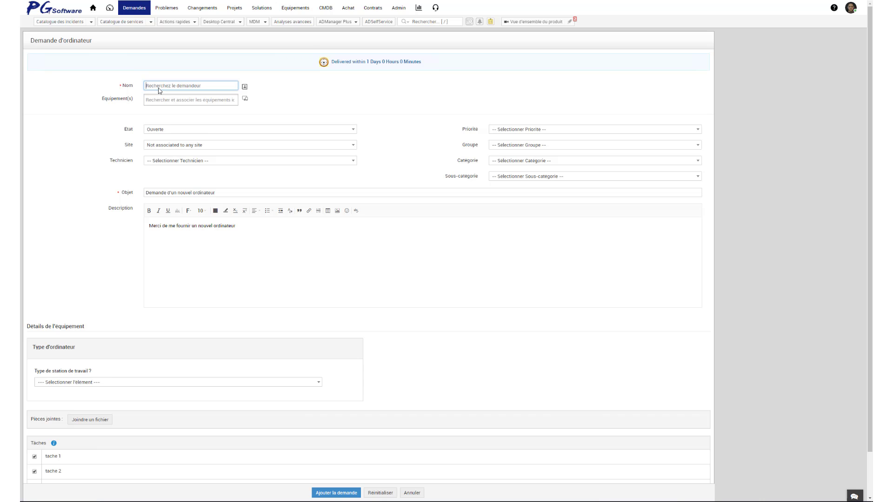
Try to submit a Demande d'ordinateur for the requester with category Logiciels and subcategory Antivirus.
{"action": "type", "text": "Yann"}
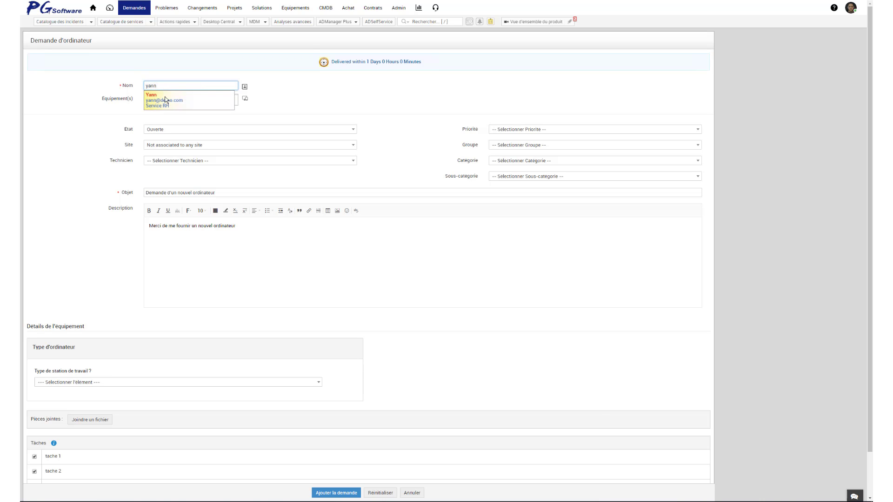
{"action": "left_click", "coordinate": [165, 102]}
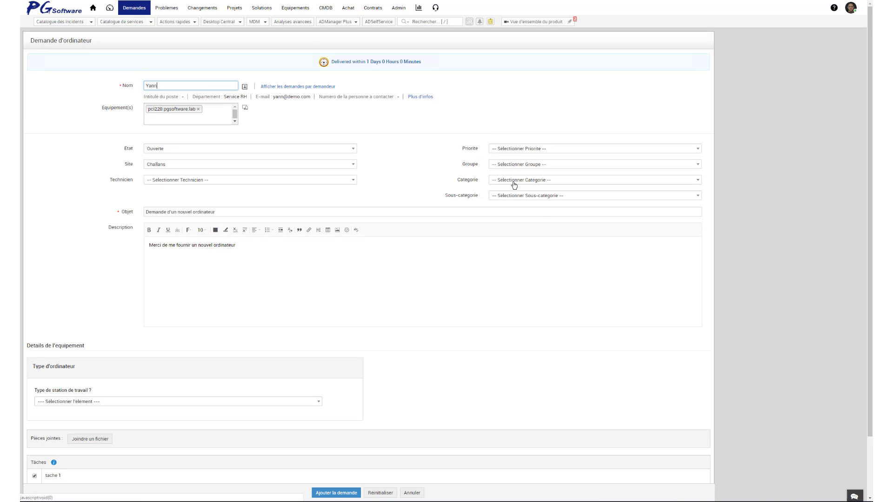
{"action": "left_click", "coordinate": [512, 181]}
{"action": "left_click", "coordinate": [514, 255]}
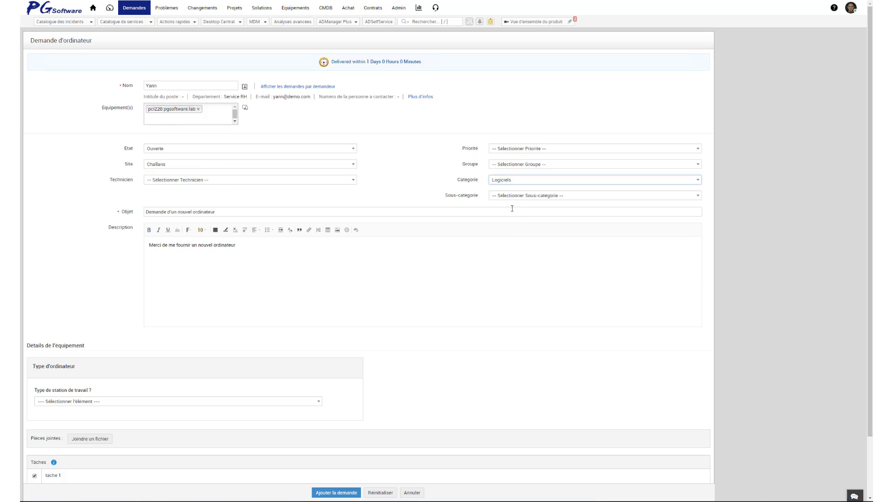
{"action": "left_click", "coordinate": [512, 198]}
{"action": "left_click", "coordinate": [511, 229]}
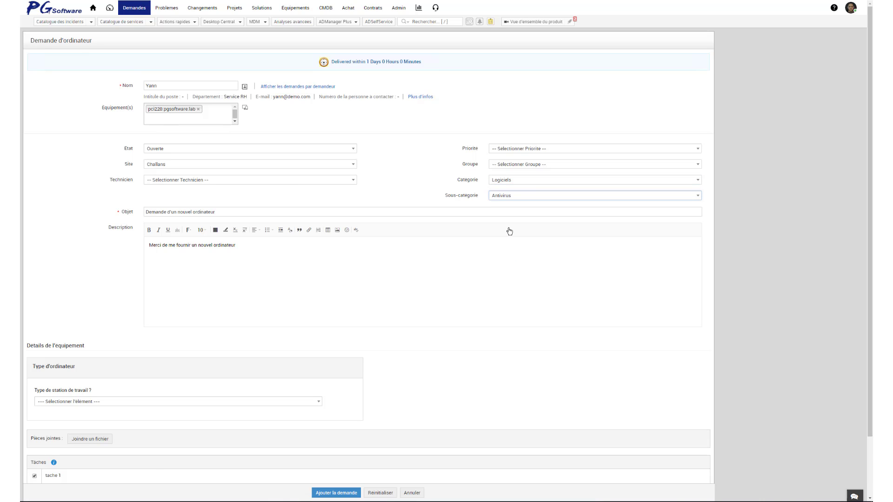
{"action": "left_click", "coordinate": [346, 494]}
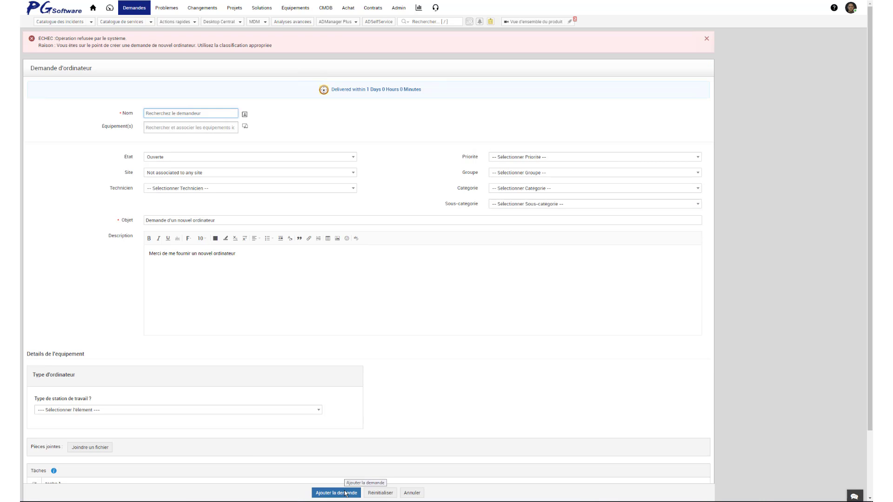
Re-enter the requester's name, set the category to Matériel and subcategory to Ordinateur fixe, and add the computer request.
{"action": "left_click", "coordinate": [81, 120]}
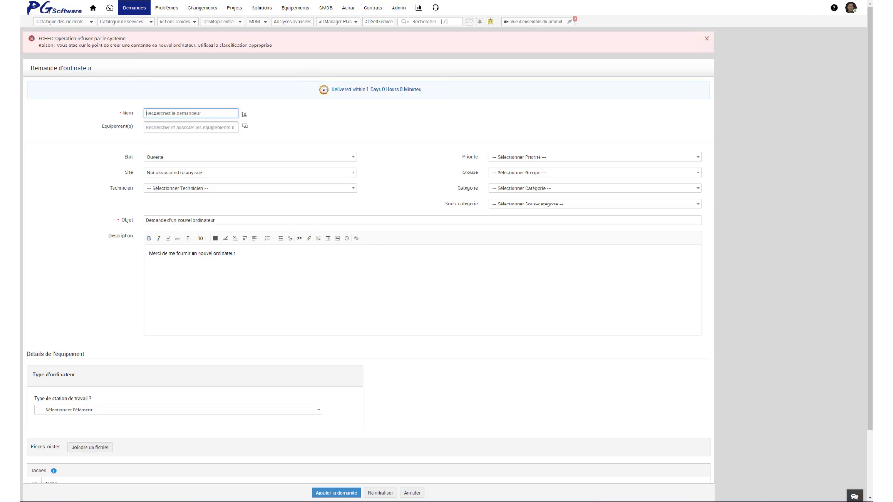
{"action": "type", "text": "yann"}
{"action": "left_click", "coordinate": [153, 122]}
{"action": "left_click", "coordinate": [524, 210]}
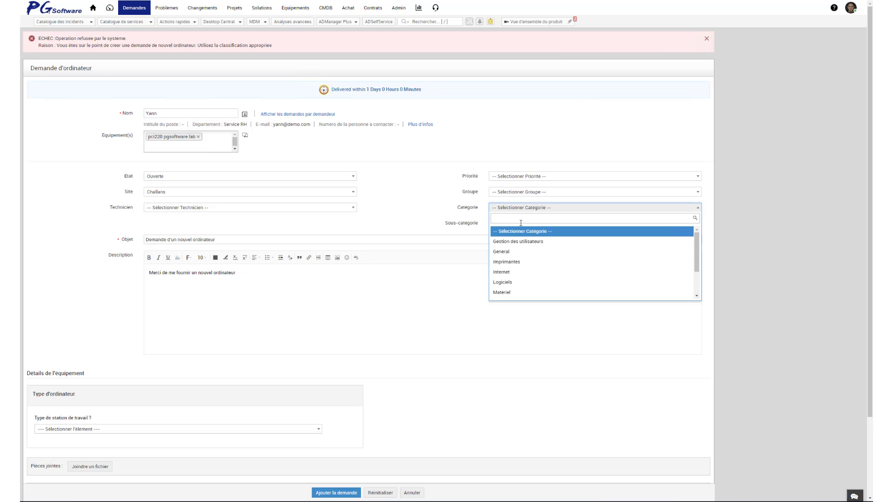
{"action": "left_click", "coordinate": [514, 293]}
{"action": "left_click", "coordinate": [523, 223]}
{"action": "left_click", "coordinate": [521, 259]}
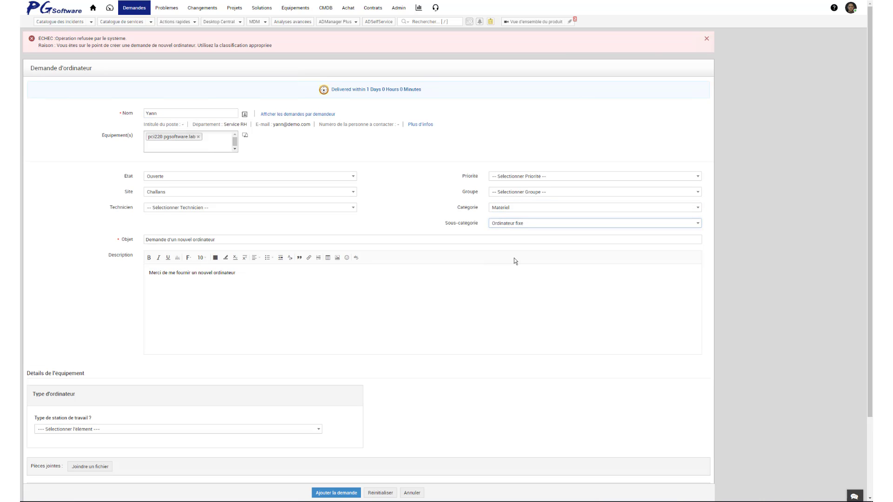
{"action": "left_click", "coordinate": [344, 495]}
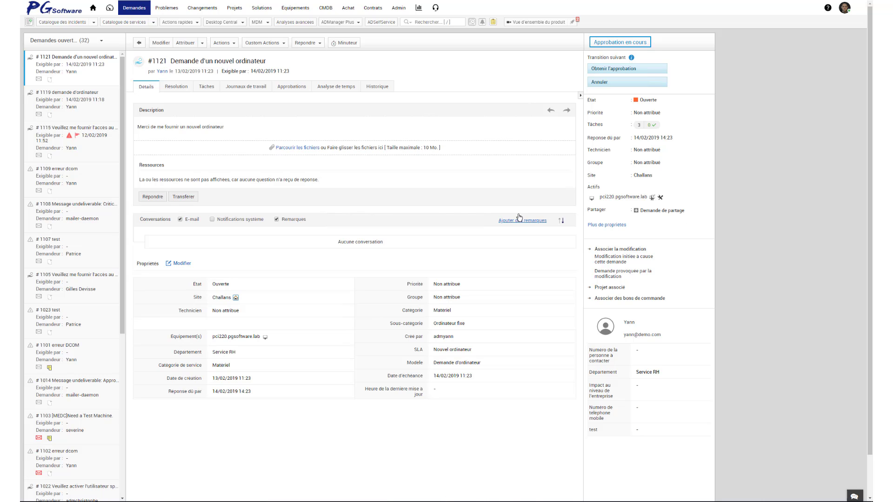
Change the new computer request's state to Approbation en attente and update it without a status comment.
{"action": "left_click", "coordinate": [654, 101]}
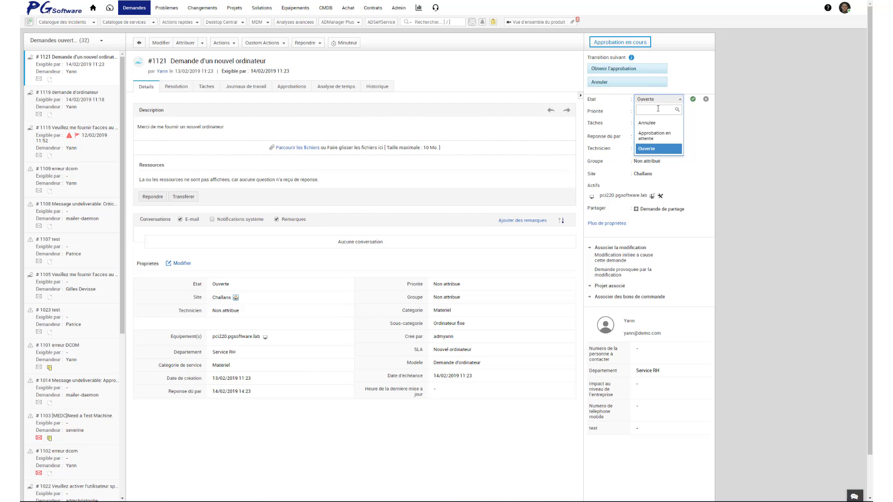
{"action": "left_click", "coordinate": [657, 138]}
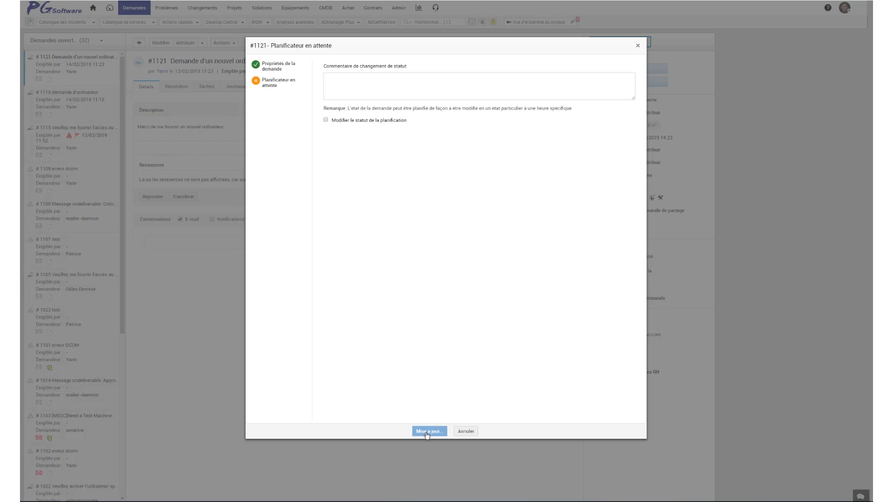
{"action": "left_click", "coordinate": [427, 432]}
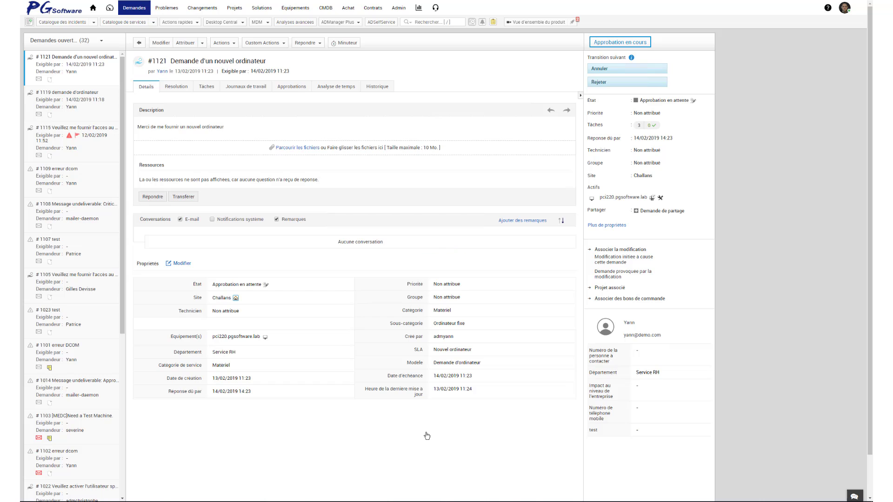
Approve the computer request's pending Stage One approval and save the decision.
{"action": "left_click", "coordinate": [296, 88]}
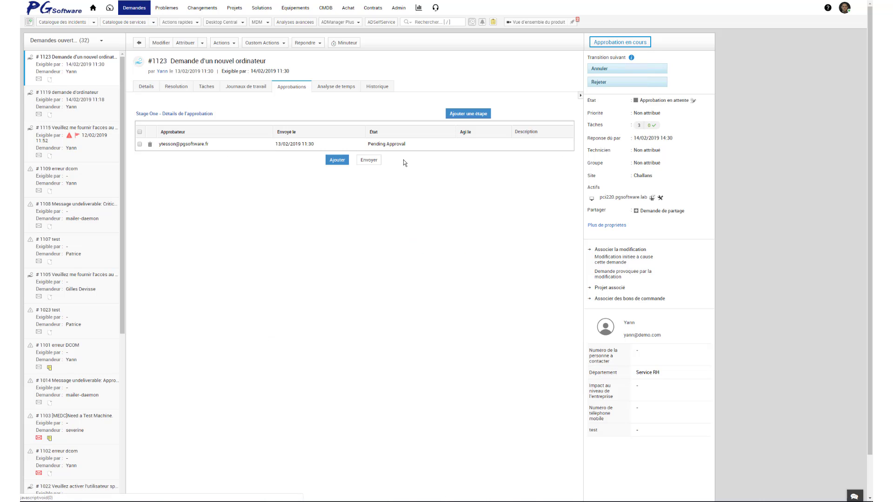
{"action": "left_click", "coordinate": [395, 145]}
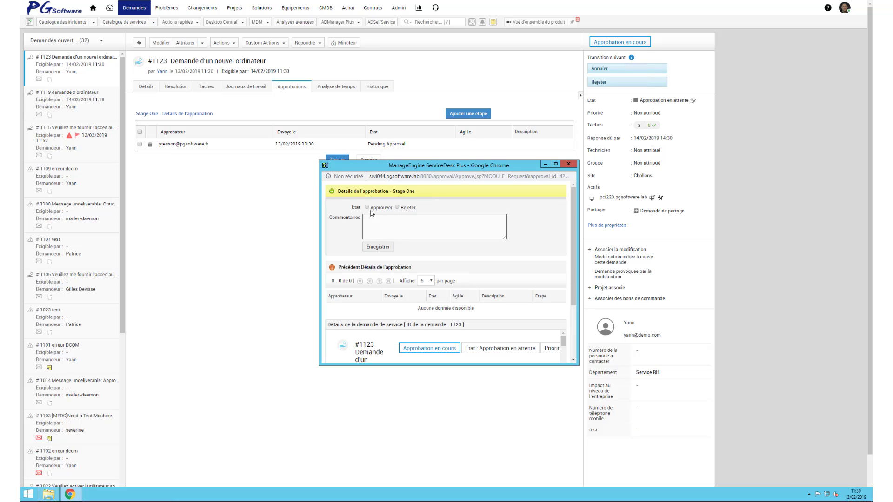
{"action": "left_click", "coordinate": [368, 208]}
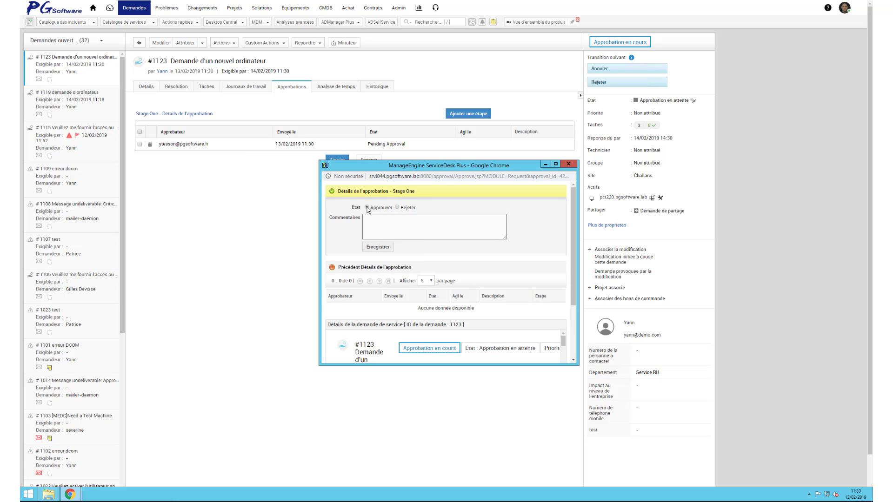
{"action": "left_click", "coordinate": [377, 248]}
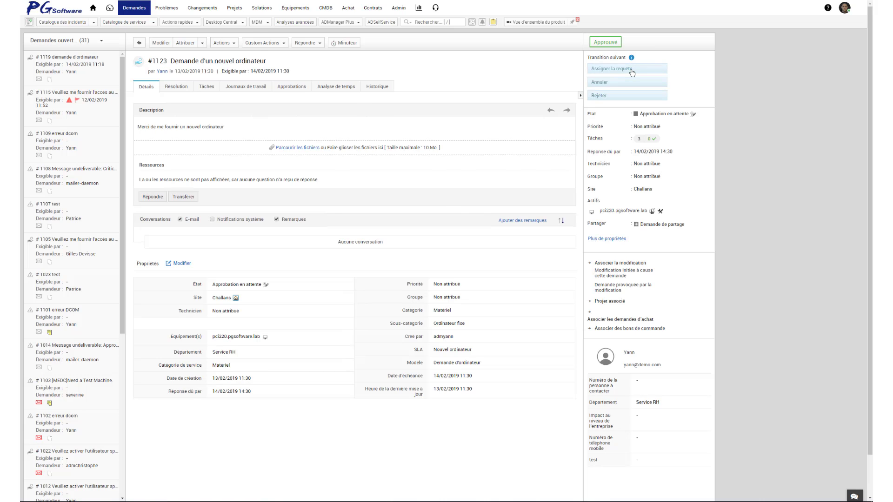
Run the Assigner la requête transition on the approved request, select the required technician and update the request.
{"action": "left_click", "coordinate": [632, 71]}
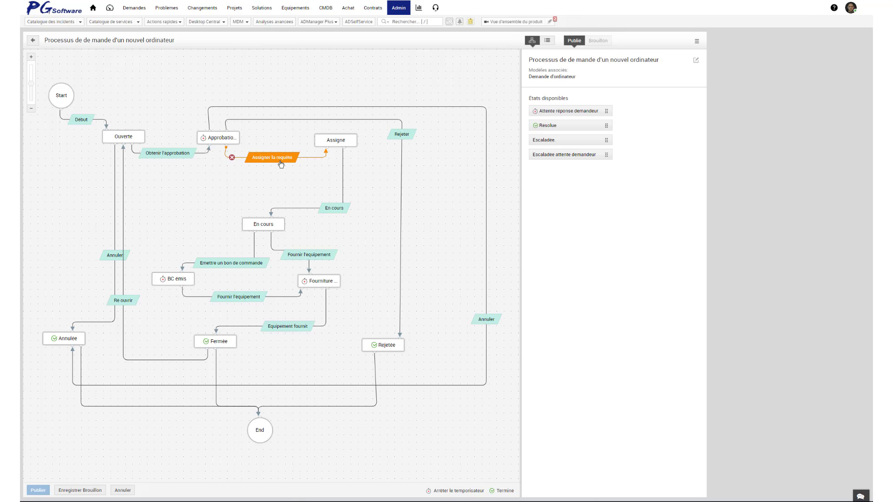
{"action": "left_click", "coordinate": [281, 162]}
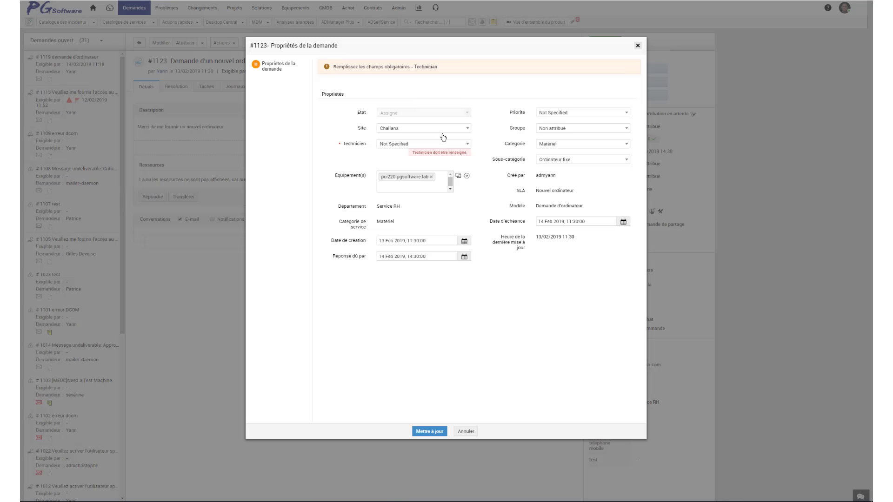
{"action": "left_click", "coordinate": [423, 145]}
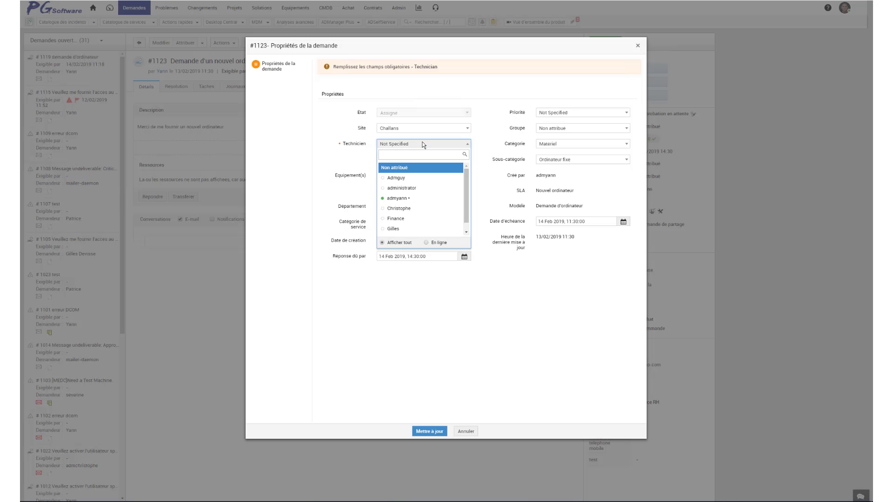
{"action": "left_click", "coordinate": [407, 199]}
{"action": "left_click", "coordinate": [429, 431]}
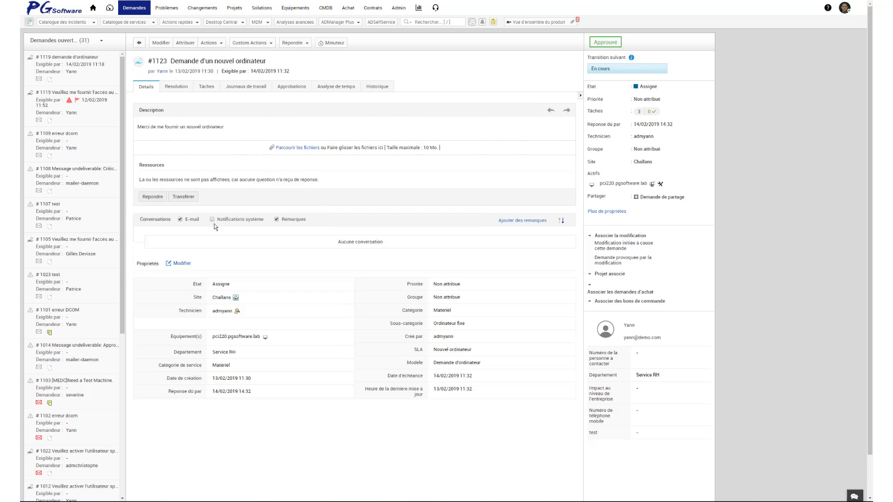
Show the system notifications in the request's conversations and read the most recent one.
{"action": "left_click", "coordinate": [213, 220]}
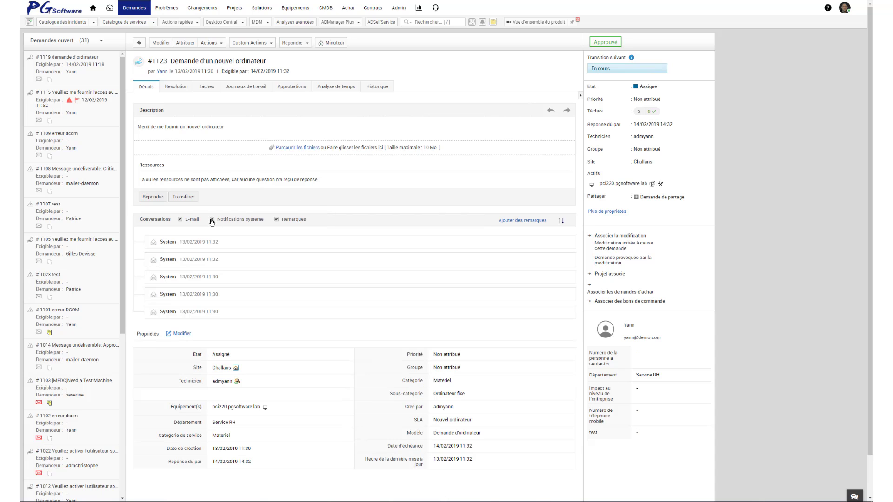
{"action": "left_click", "coordinate": [230, 245]}
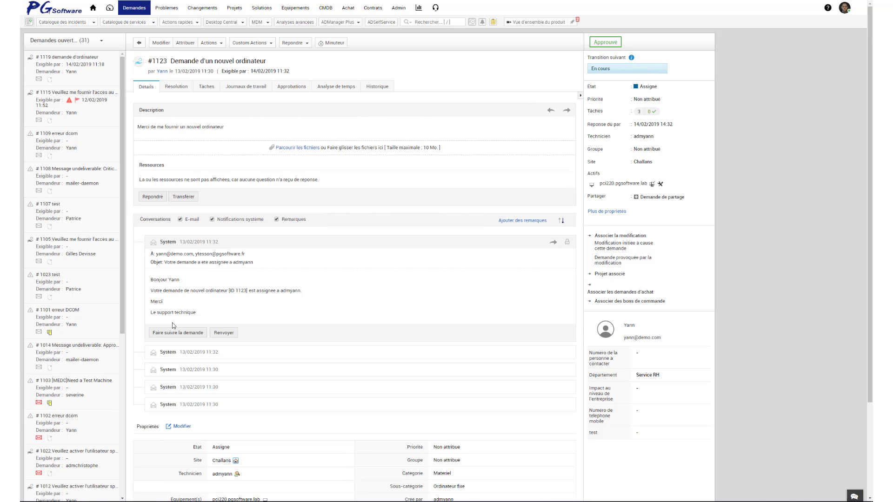
Move the computer request through the En cours and Emettre un bon de commande transitions, updating it without a status comment.
{"action": "left_click", "coordinate": [606, 71]}
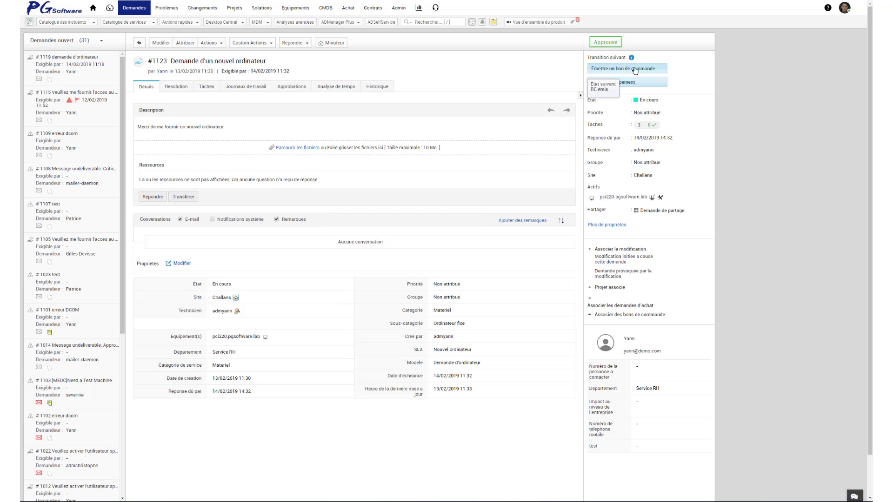
{"action": "left_click", "coordinate": [635, 71]}
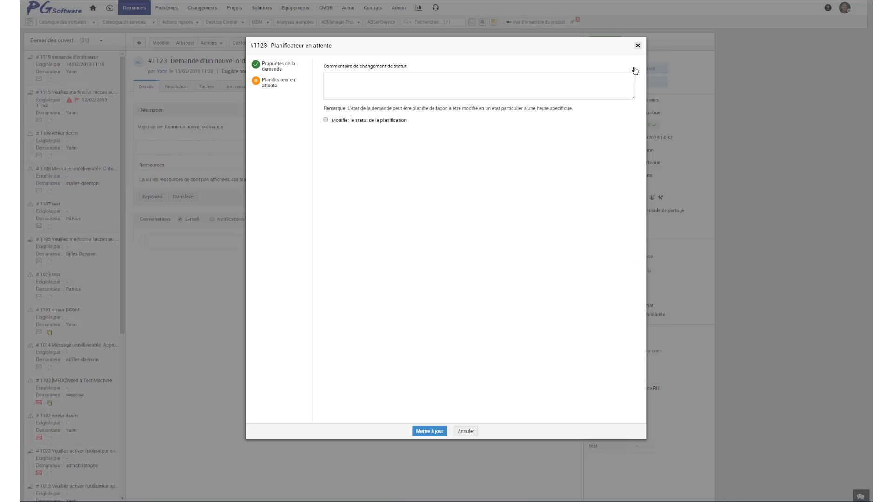
{"action": "left_click", "coordinate": [427, 433]}
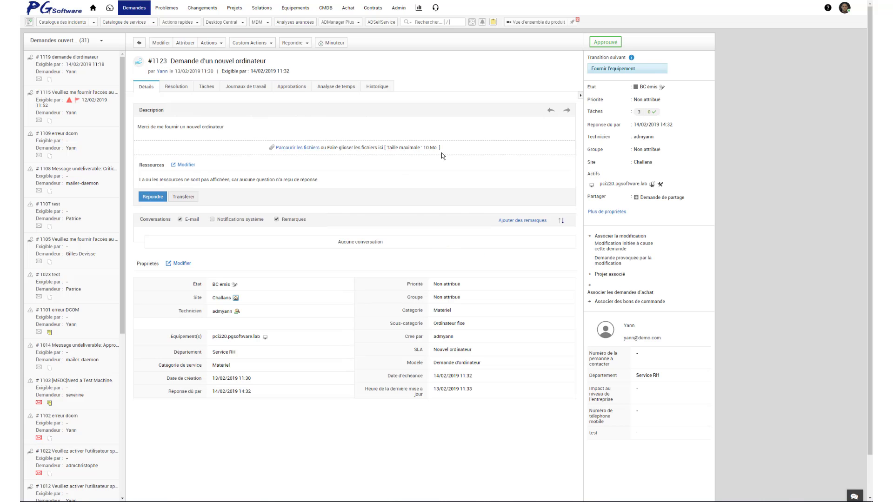
Run the Fournir l'equipement transition without a comment, then close the request with the Equipement fournit transition, keeping the default closure options.
{"action": "left_click", "coordinate": [615, 70]}
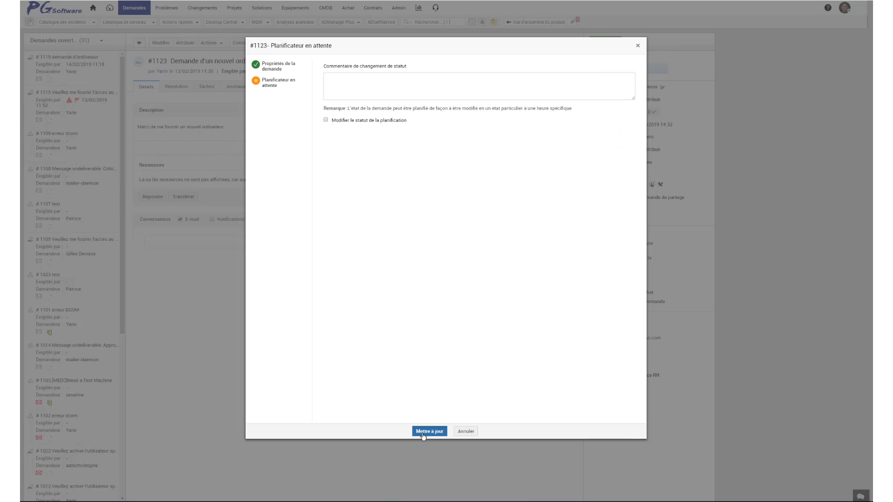
{"action": "left_click", "coordinate": [423, 433]}
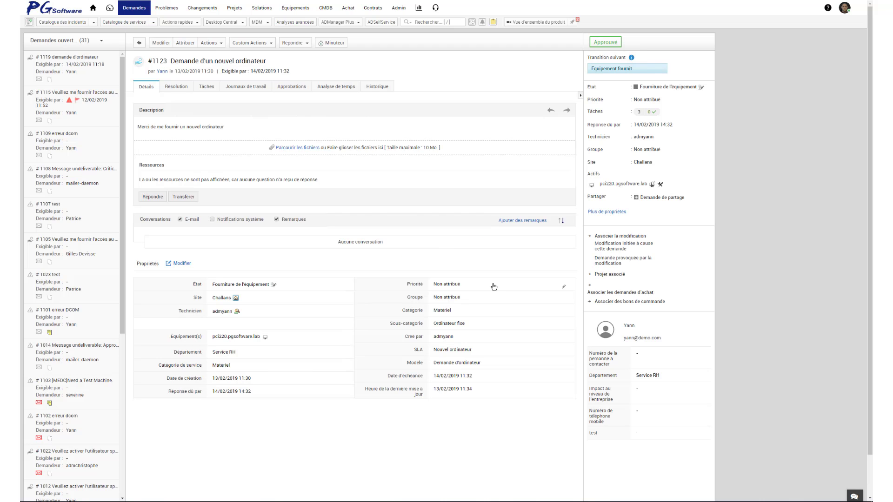
{"action": "left_click", "coordinate": [623, 69]}
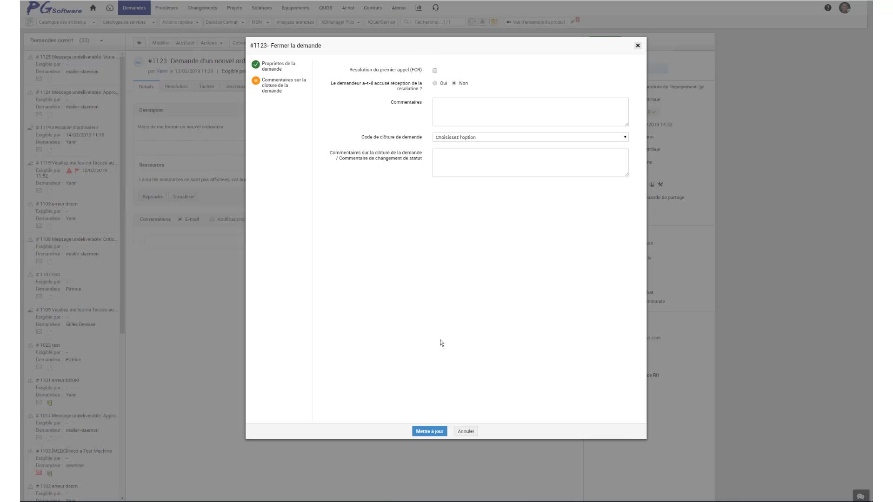
{"action": "left_click", "coordinate": [425, 431]}
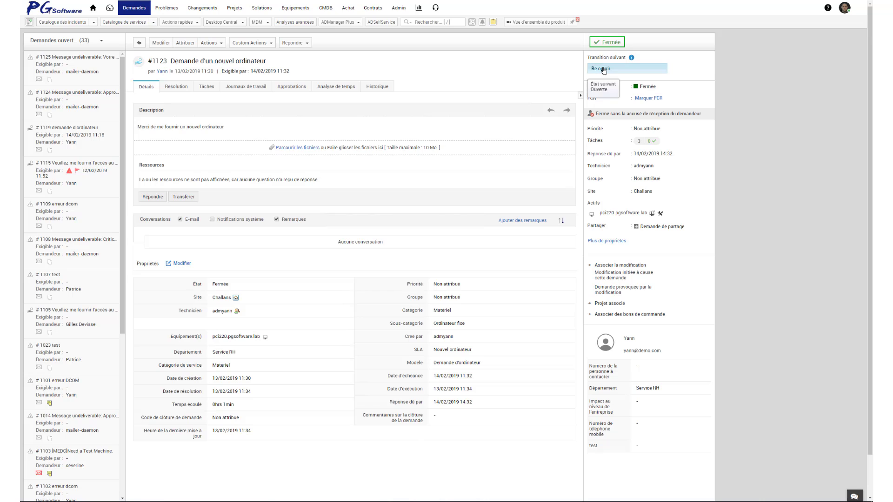